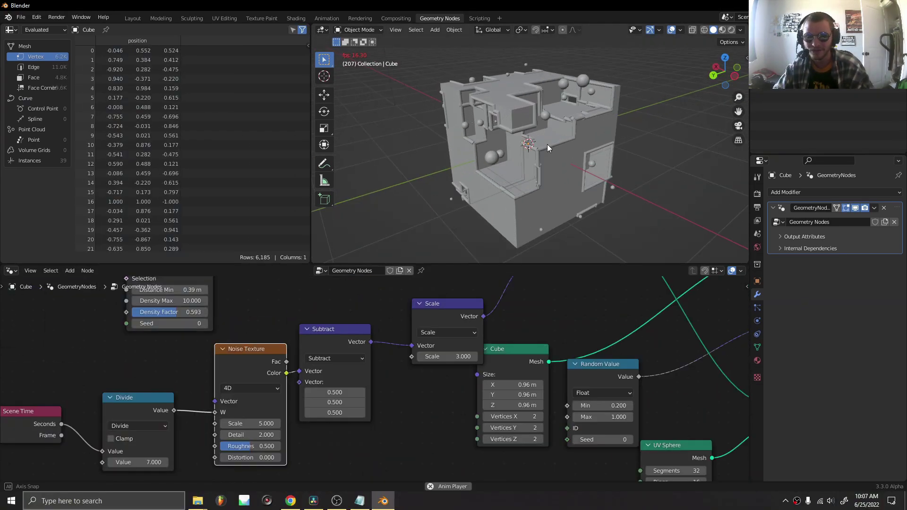
Step: Stop the animation playback and view the complete geometry node tree behind the finished cube
{"action": "scroll", "coordinate": [505, 373], "scroll_direction": "down", "scroll_amount": 3}
{"action": "scroll", "coordinate": [505, 372], "scroll_direction": "down", "scroll_amount": 3}
{"action": "key", "text": "space"}
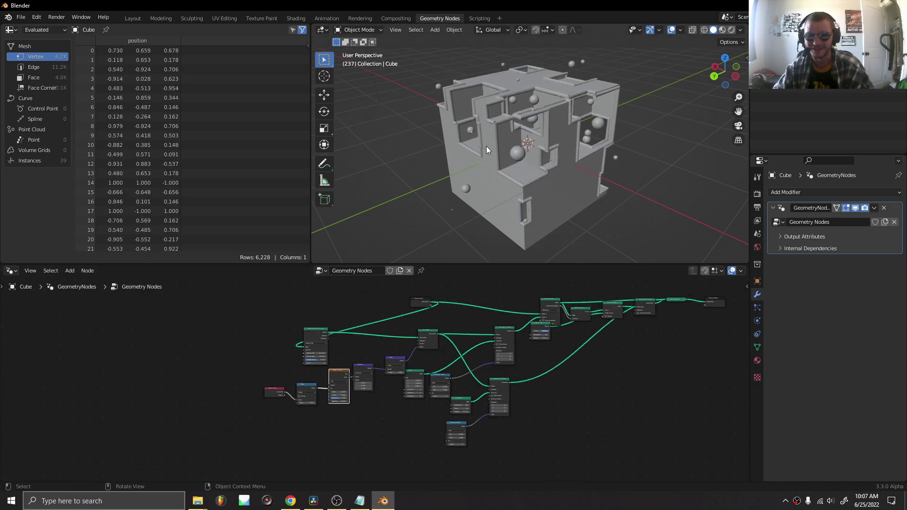
{"action": "key", "text": "ctrl+q"}
{"action": "left_click", "coordinate": [499, 154]}
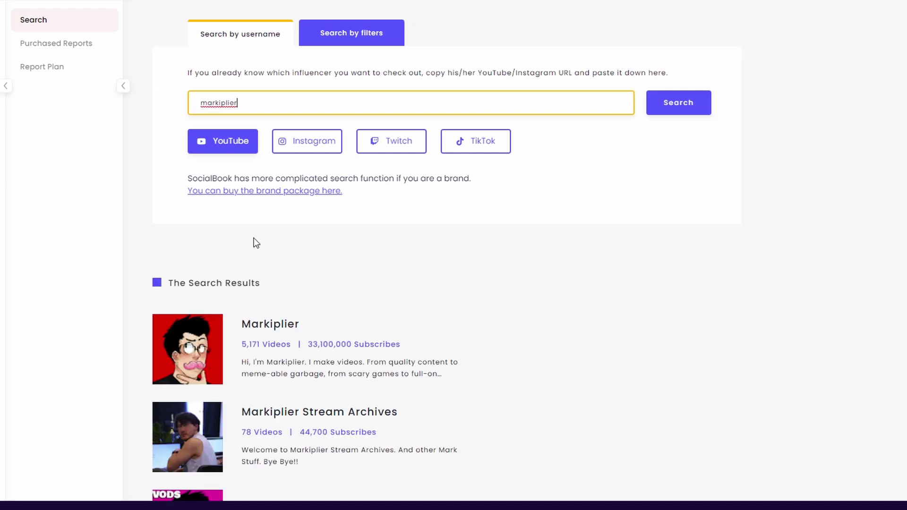
Step: In SocialBook, open the Markiplier channel's report from the search results and examine its price, engagement and recent post data
{"action": "left_click", "coordinate": [259, 326]}
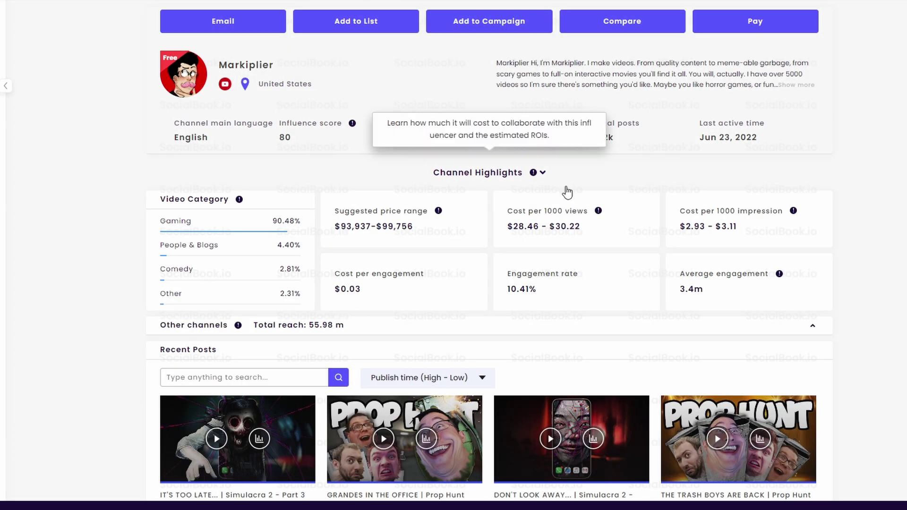
{"action": "scroll", "coordinate": [591, 250], "scroll_direction": "down", "scroll_amount": 10}
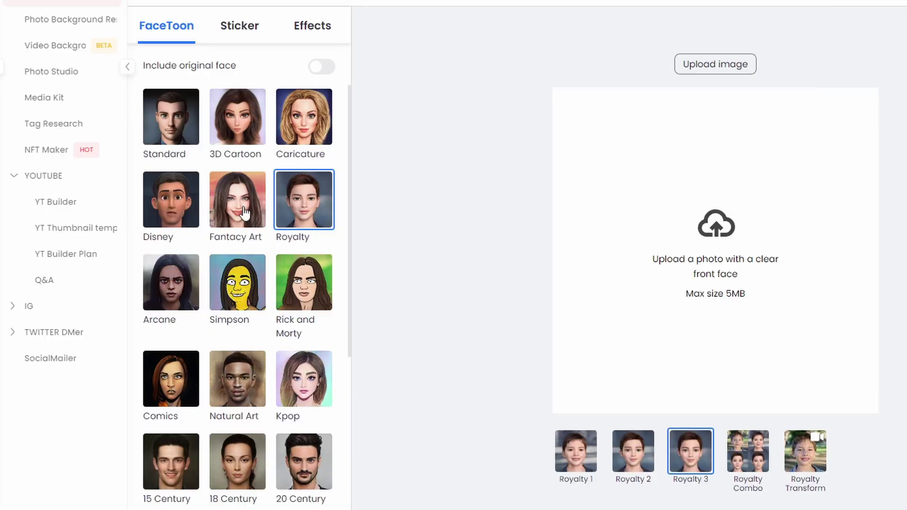
Step: Choose the Standard FaceToon style and upload the selfie taken in the forest
{"action": "left_click", "coordinate": [171, 198]}
{"action": "left_click", "coordinate": [179, 137]}
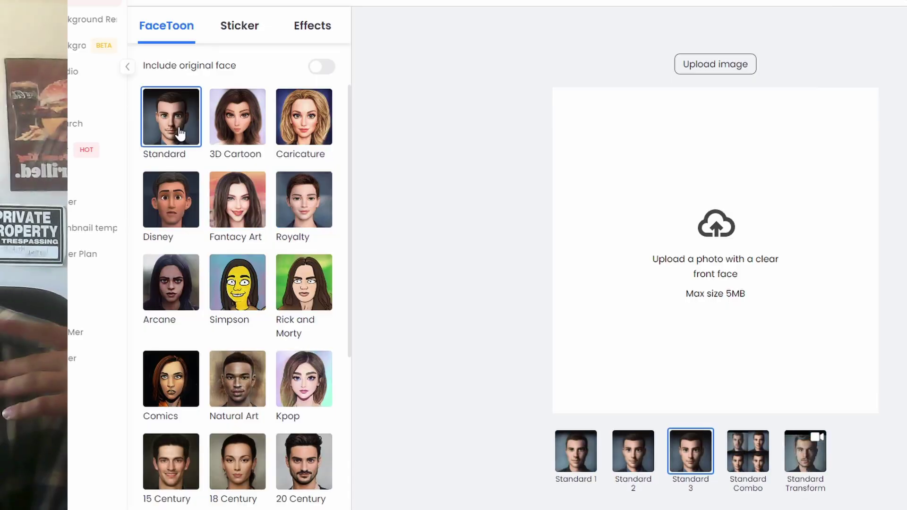
{"action": "left_click", "coordinate": [708, 66]}
{"action": "scroll", "coordinate": [505, 236], "scroll_direction": "down", "scroll_amount": 5}
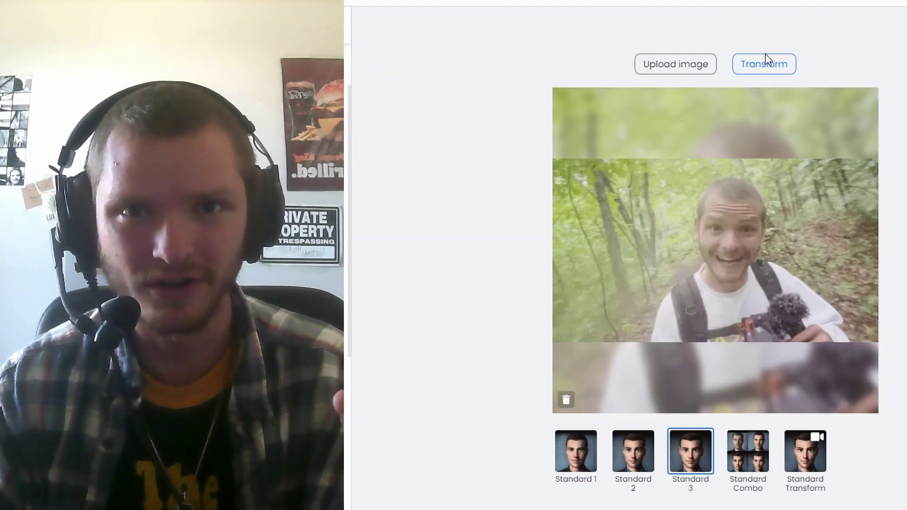
Step: Transform the uploaded selfie with the Standard 3 style, entering the captcha code to continue
{"action": "left_click", "coordinate": [761, 60]}
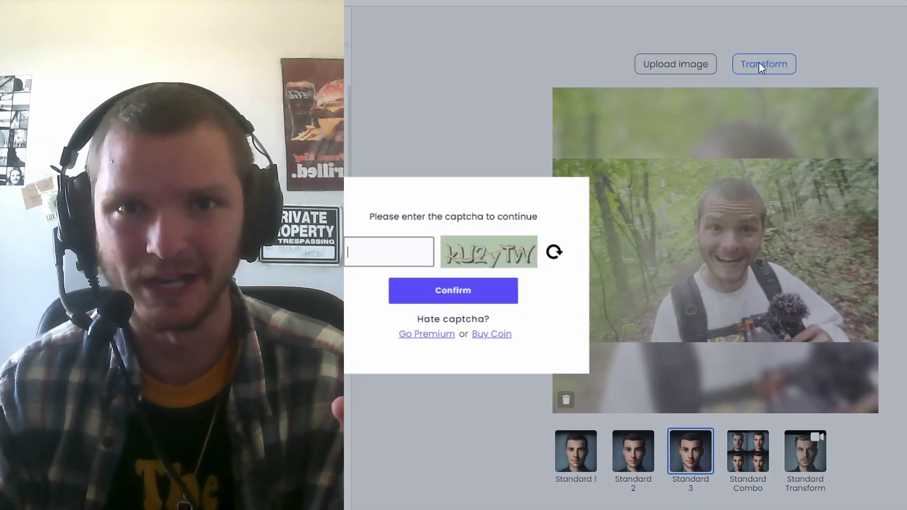
{"action": "type", "text": "kU2yTW"}
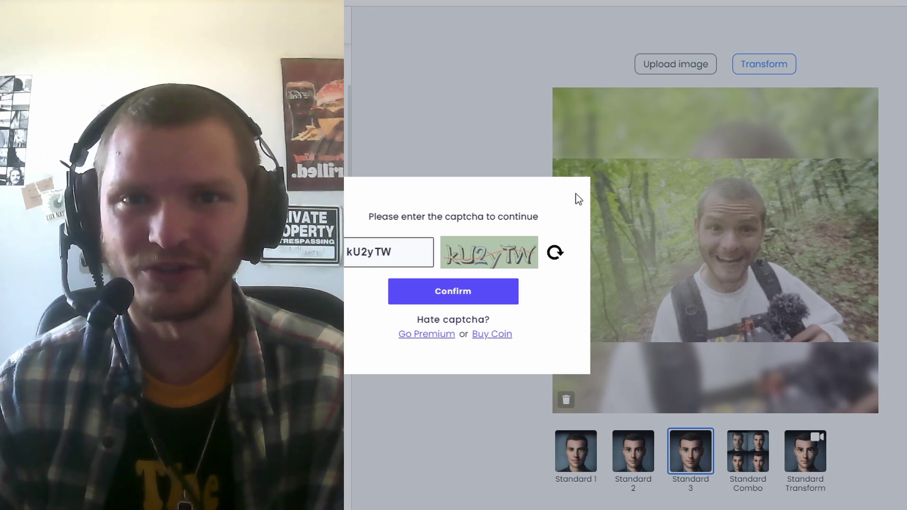
{"action": "left_click", "coordinate": [489, 287]}
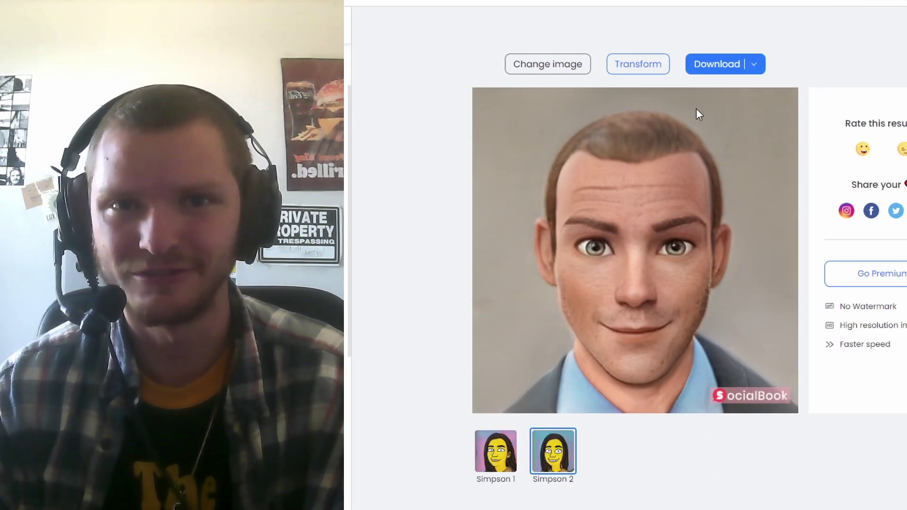
Step: Transform the photo with the Simpson 2 style, entering the captcha code to continue
{"action": "left_click", "coordinate": [637, 66]}
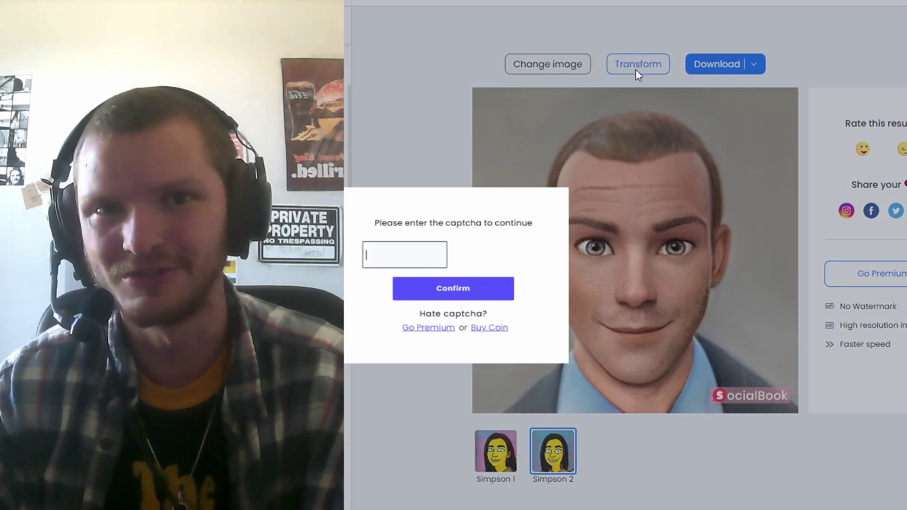
{"action": "type", "text": "MYfRpW"}
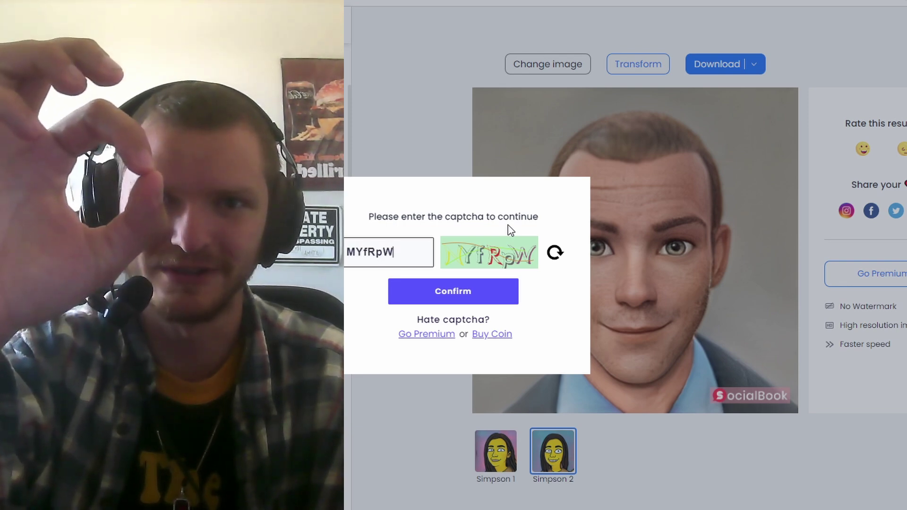
{"action": "left_click", "coordinate": [472, 297]}
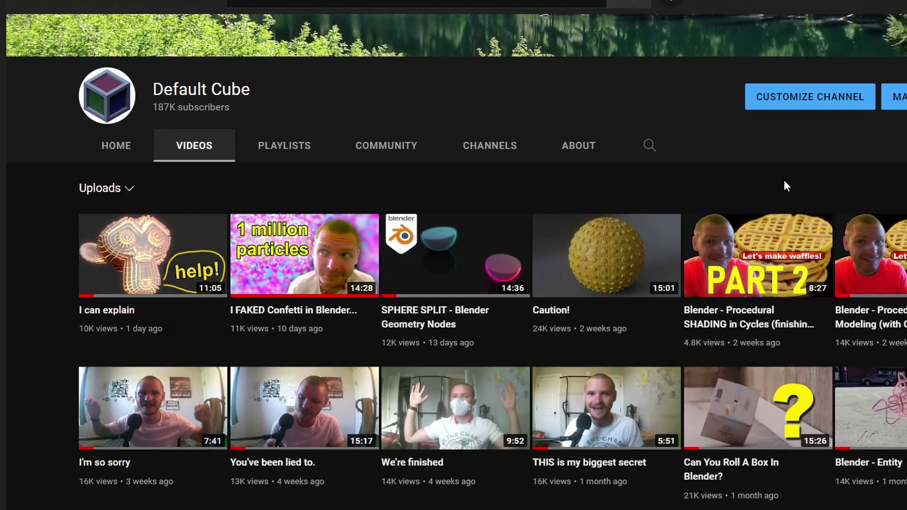
Step: Switch to YouTube and browse the Default Cube channel's uploaded videos
{"action": "scroll", "coordinate": [740, 183], "scroll_direction": "down", "scroll_amount": 8}
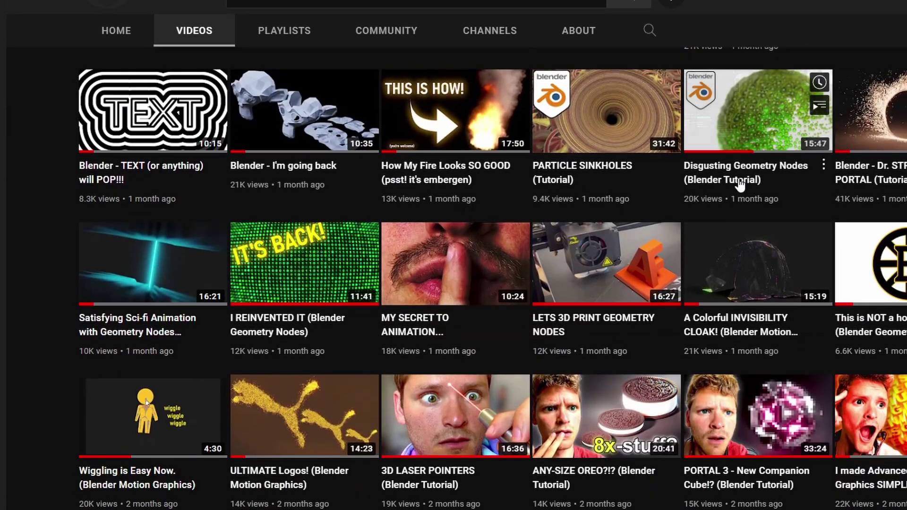
{"action": "scroll", "coordinate": [740, 184], "scroll_direction": "down", "scroll_amount": 3}
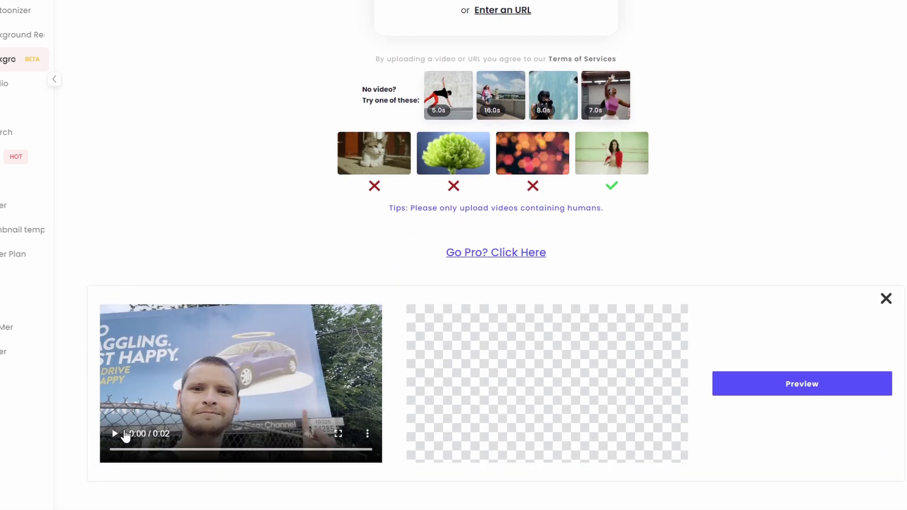
Step: In SocialBook's video background remover, play the uploaded billboard clip and compare it with the background-free version
{"action": "left_click", "coordinate": [125, 434]}
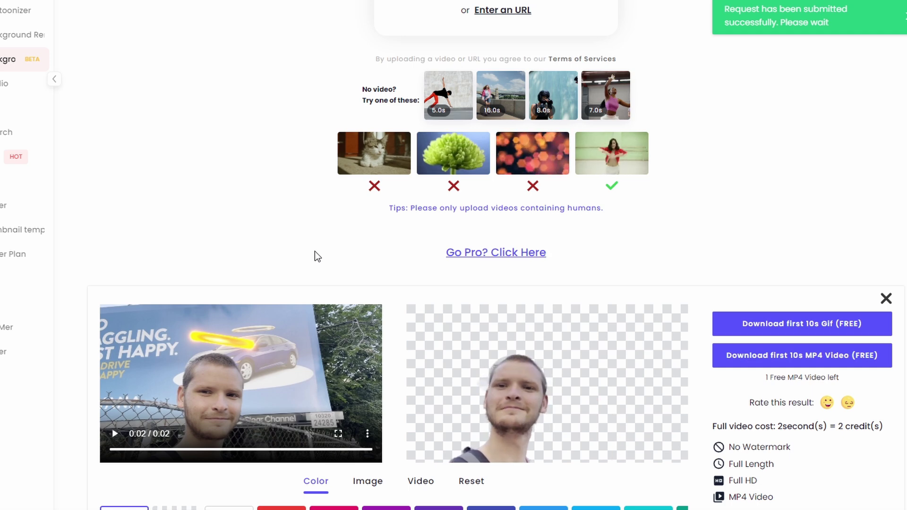
{"action": "scroll", "coordinate": [314, 255], "scroll_direction": "down", "scroll_amount": 3}
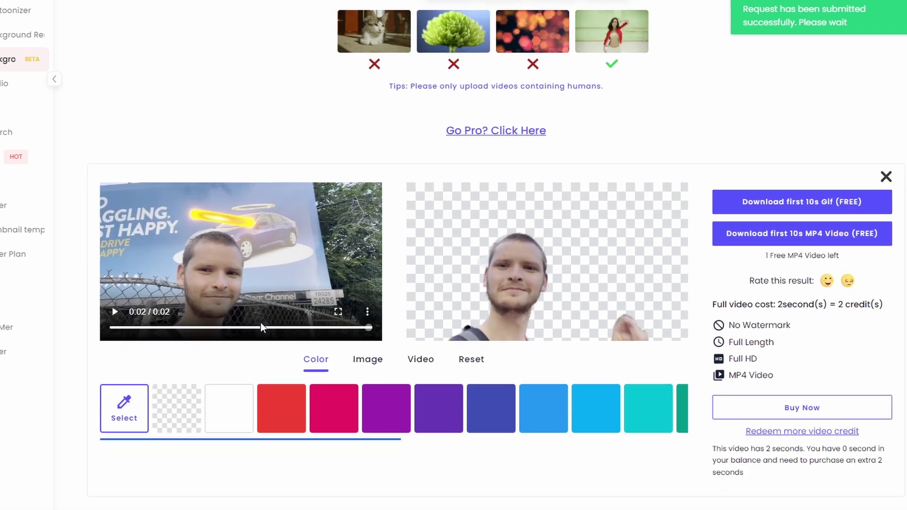
{"action": "left_click", "coordinate": [124, 327]}
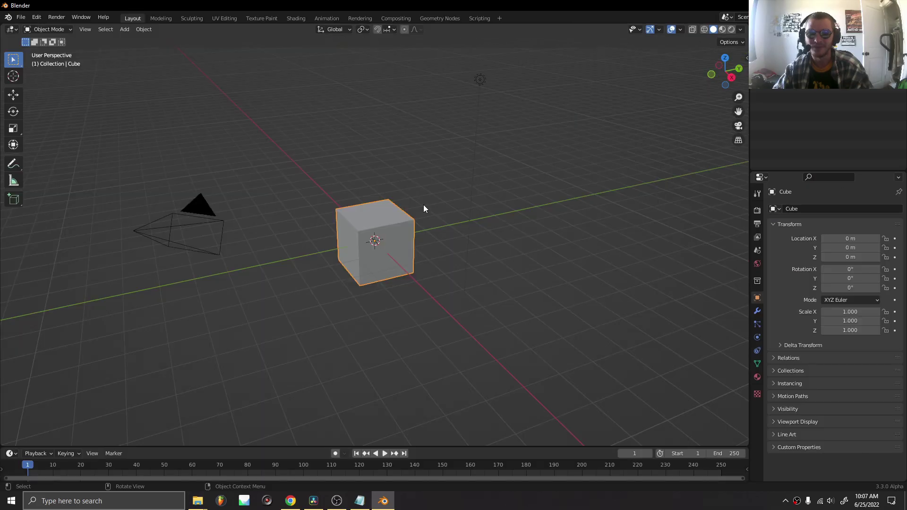
Step: In Blender, create a new geometry node tree for the default cube in the Geometry Nodes workspace
{"action": "key", "text": "q"}
{"action": "left_click", "coordinate": [424, 206]}
{"action": "scroll", "coordinate": [378, 240], "scroll_direction": "up", "scroll_amount": 3}
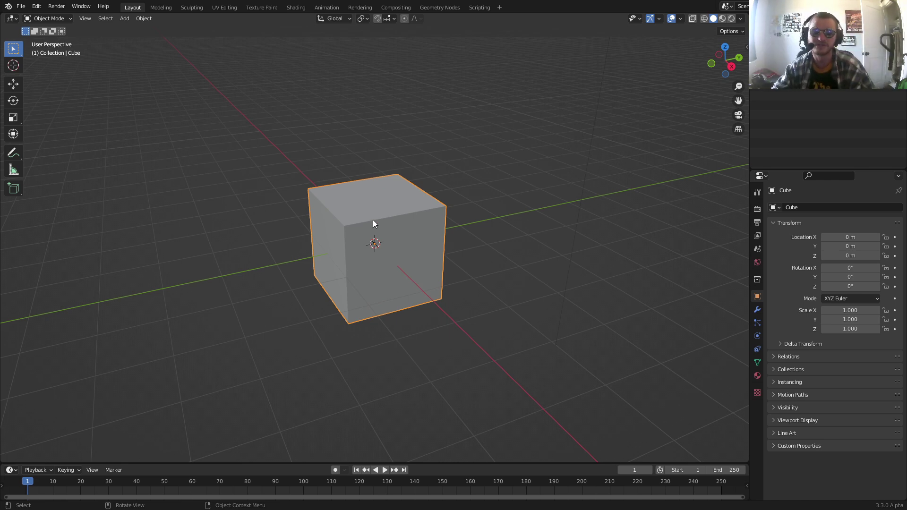
{"action": "left_click", "coordinate": [439, 8]}
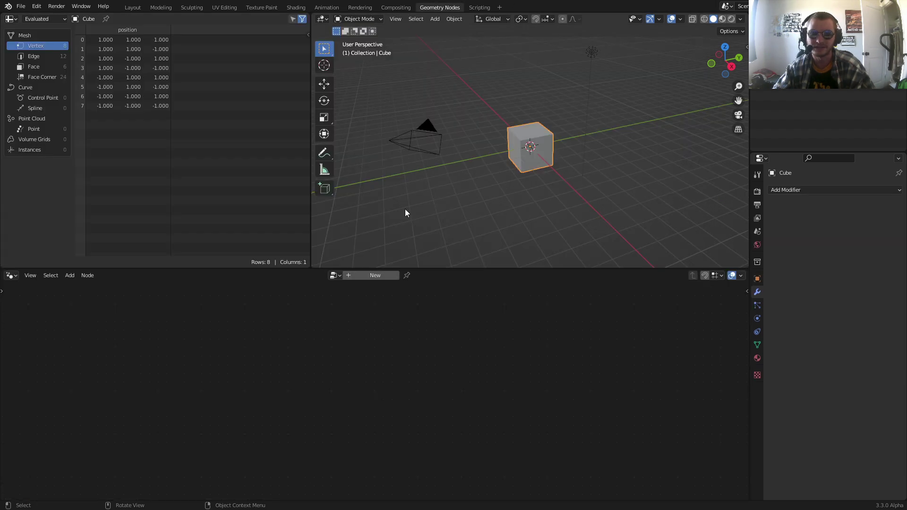
{"action": "left_click", "coordinate": [371, 275]}
{"action": "scroll", "coordinate": [574, 128], "scroll_direction": "up", "scroll_amount": 5}
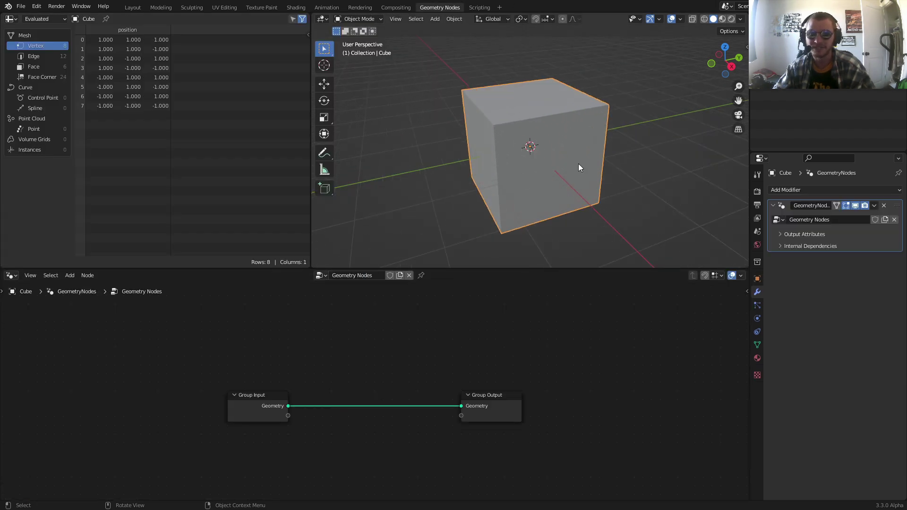
Step: Add a Cube mesh node to the node tree and place it below the Group Input node
{"action": "middle_click_drag", "start_coordinate": [274, 409], "coordinate": [342, 354]}
{"action": "scroll", "coordinate": [345, 363], "scroll_direction": "up", "scroll_amount": 4}
{"action": "key", "text": "shift+a"}
{"action": "left_click", "coordinate": [356, 290]}
{"action": "type", "text": "c"}
{"action": "left_click", "coordinate": [372, 307]}
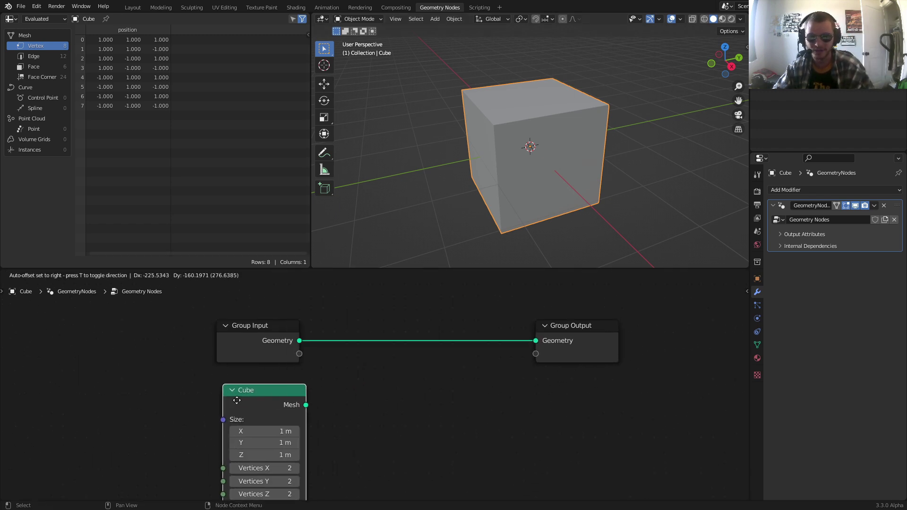
{"action": "left_click", "coordinate": [236, 400]}
Step: Insert a Mesh Boolean node set to Difference, with the group geometry in Mesh 1 and the Cube node in Mesh 2
{"action": "key", "text": "shift+a"}
{"action": "left_click", "coordinate": [338, 314]}
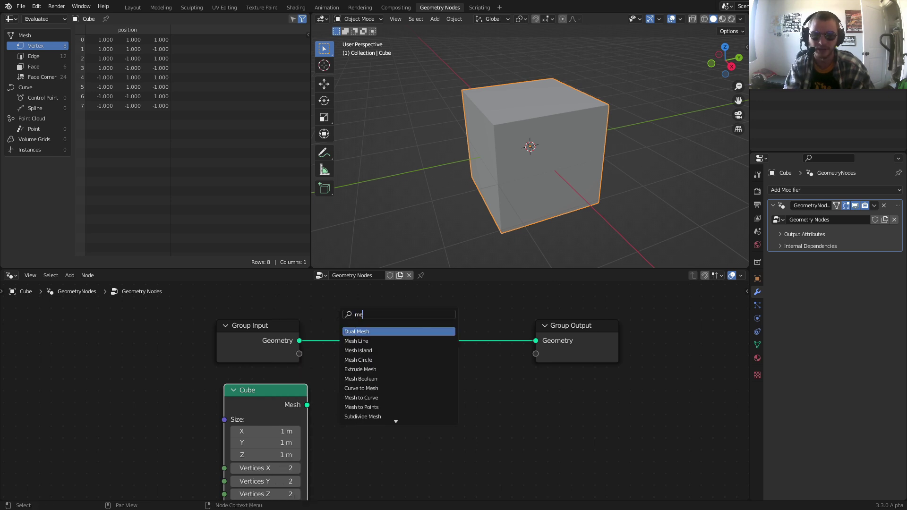
{"action": "key", "text": "Return"}
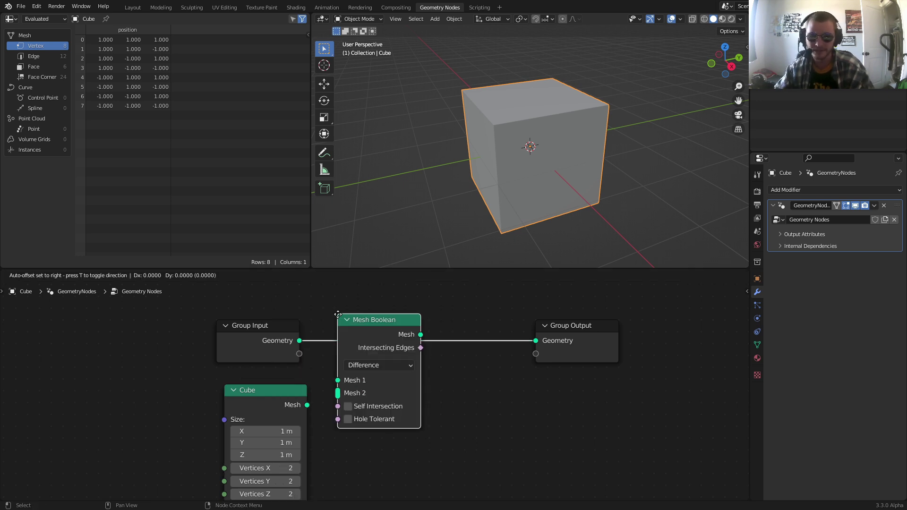
{"action": "left_click", "coordinate": [385, 280]}
{"action": "left_click_drag", "start_coordinate": [361, 363], "coordinate": [387, 362]}
{"action": "middle_click_drag", "start_coordinate": [298, 422], "coordinate": [348, 371]}
{"action": "left_click_drag", "start_coordinate": [322, 358], "coordinate": [289, 381]}
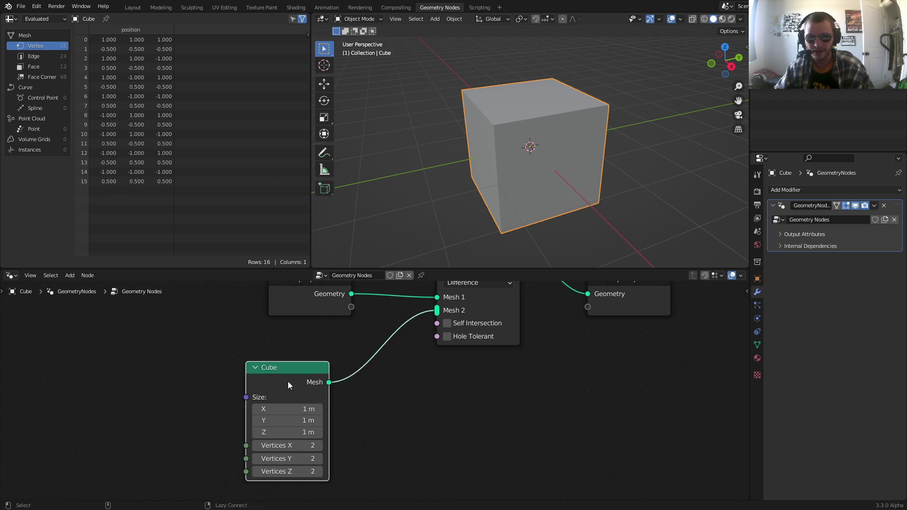
Step: Preview the Cube node through the Group Output and insert a Transform node between Cube and Mesh Boolean
{"action": "left_click", "coordinate": [288, 381], "text": "ctrl+shift"}
{"action": "middle_click_drag", "start_coordinate": [289, 385], "coordinate": [296, 373]}
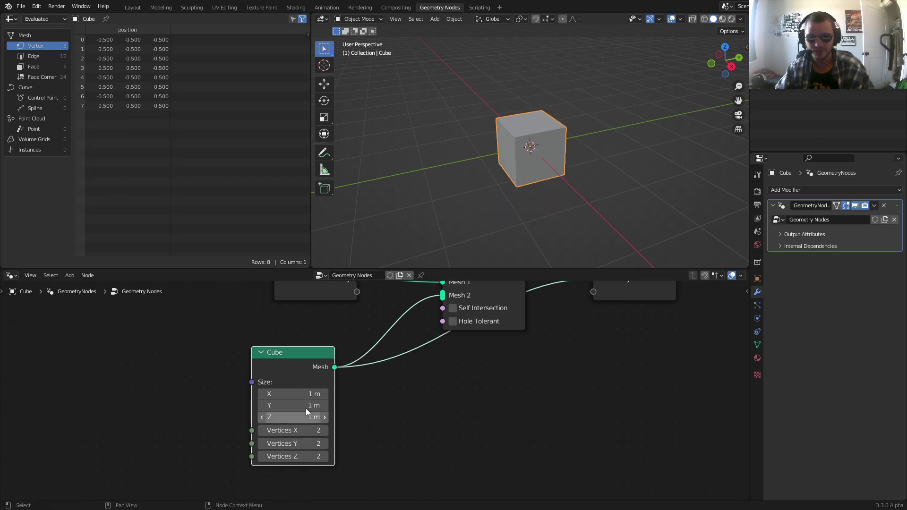
{"action": "key", "text": "shift+a"}
{"action": "left_click", "coordinate": [316, 313]}
{"action": "type", "text": "tr"}
{"action": "left_click", "coordinate": [334, 331]}
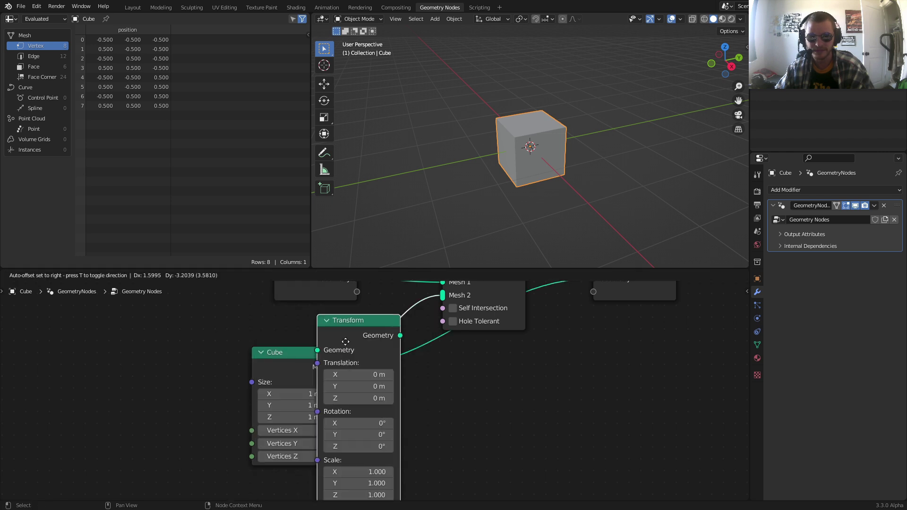
{"action": "left_click", "coordinate": [385, 369]}
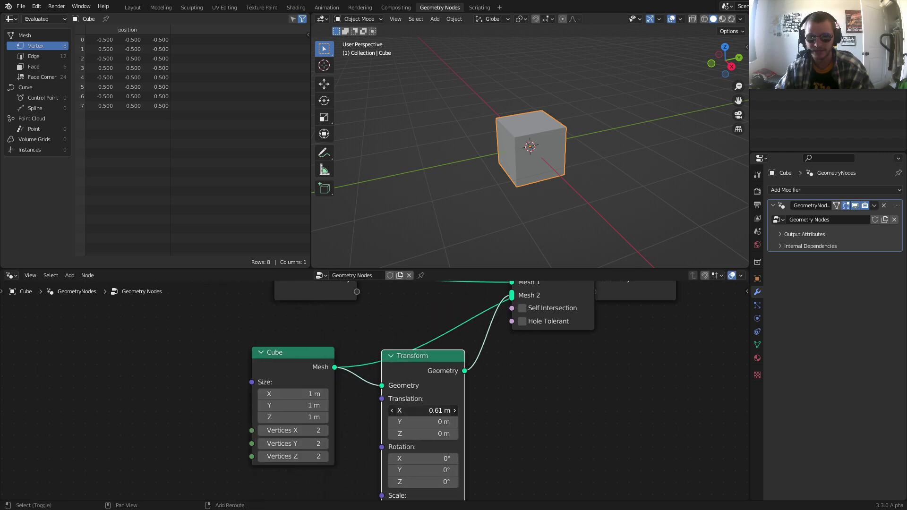
Step: Set the Transform node's X translation to 0.78 m and connect the Mesh Boolean result to the Group Output
{"action": "left_click_drag", "start_coordinate": [445, 410], "coordinate": [535, 346]}
{"action": "middle_click_drag", "start_coordinate": [535, 347], "coordinate": [450, 443]}
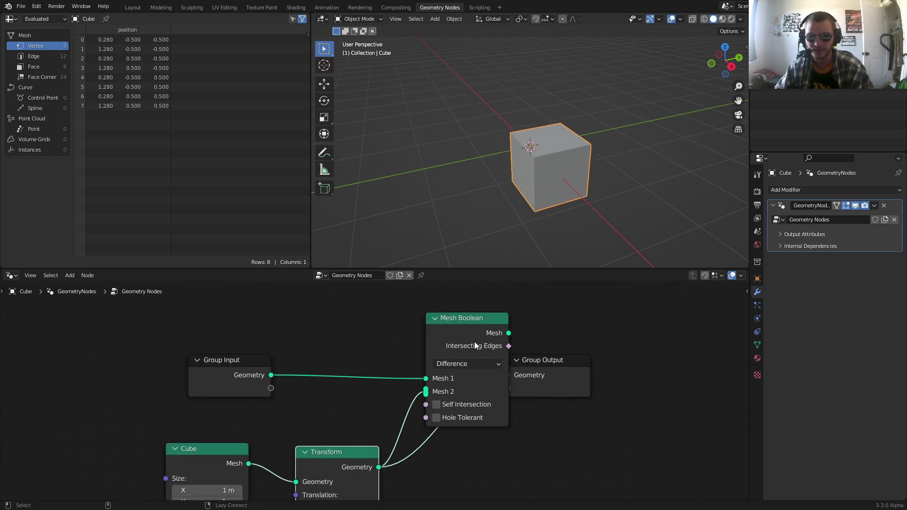
{"action": "left_click", "coordinate": [470, 324], "text": "ctrl+shift"}
{"action": "left_click_drag", "start_coordinate": [566, 358], "coordinate": [693, 355]}
Step: Set the Transform node's X translation to 0.89 m so the cutting cube removes a shallower recess
{"action": "middle_click_drag", "start_coordinate": [569, 154], "coordinate": [596, 165]}
{"action": "middle_click_drag", "start_coordinate": [406, 461], "coordinate": [411, 349]}
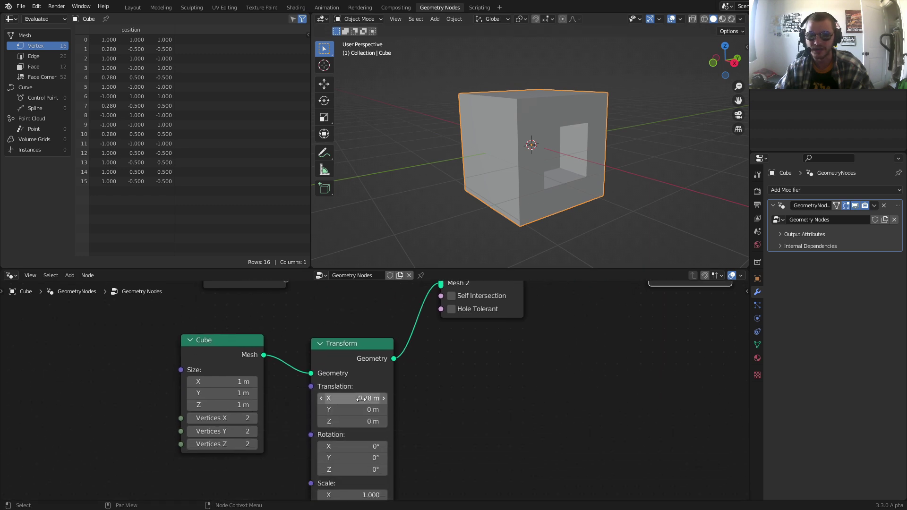
{"action": "left_click_drag", "start_coordinate": [352, 399], "coordinate": [343, 398]}
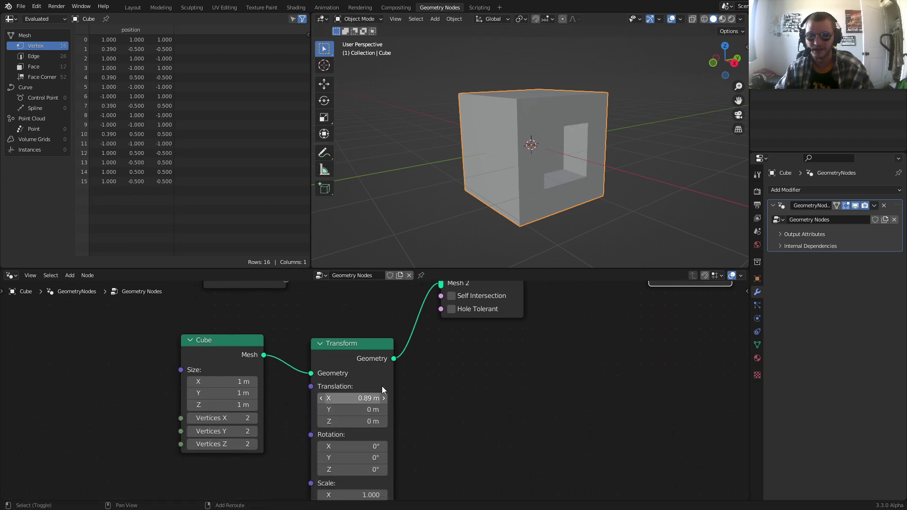
{"action": "middle_click_drag", "start_coordinate": [486, 318], "coordinate": [448, 408]}
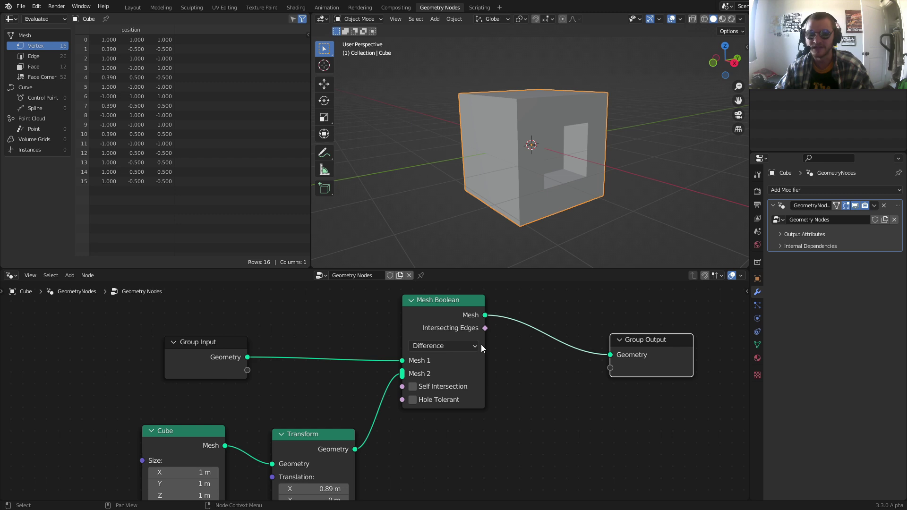
Step: Trace the edges of the cut opening with a freehand annotation and undo the drawing
{"action": "scroll", "coordinate": [593, 151], "scroll_direction": "up", "scroll_amount": 4}
{"action": "middle_click_drag", "start_coordinate": [596, 152], "coordinate": [551, 125], "text": "shift"}
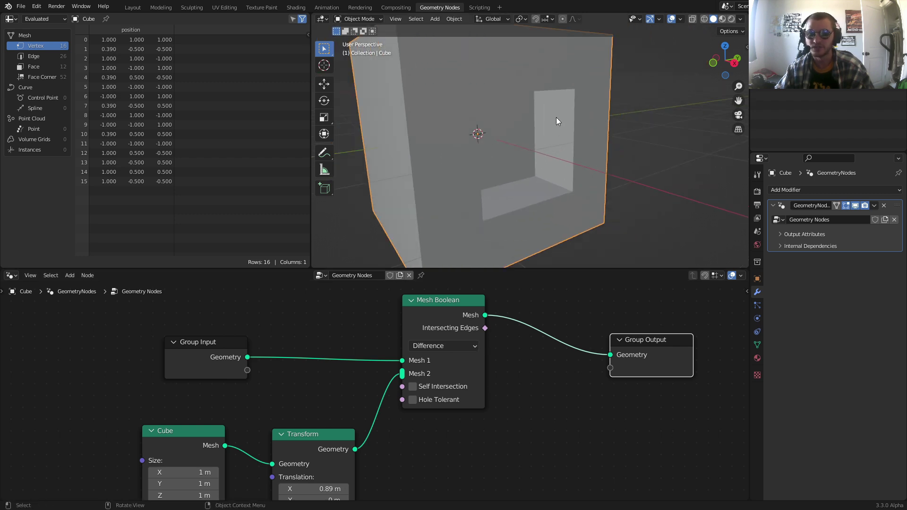
{"action": "left_click_drag", "start_coordinate": [574, 186], "coordinate": [574, 97]}
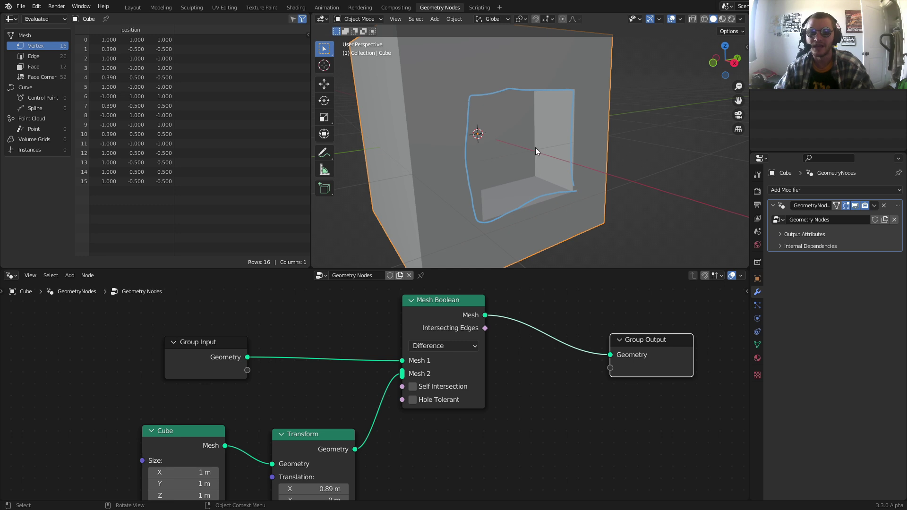
{"action": "key", "text": "ctrl+z"}
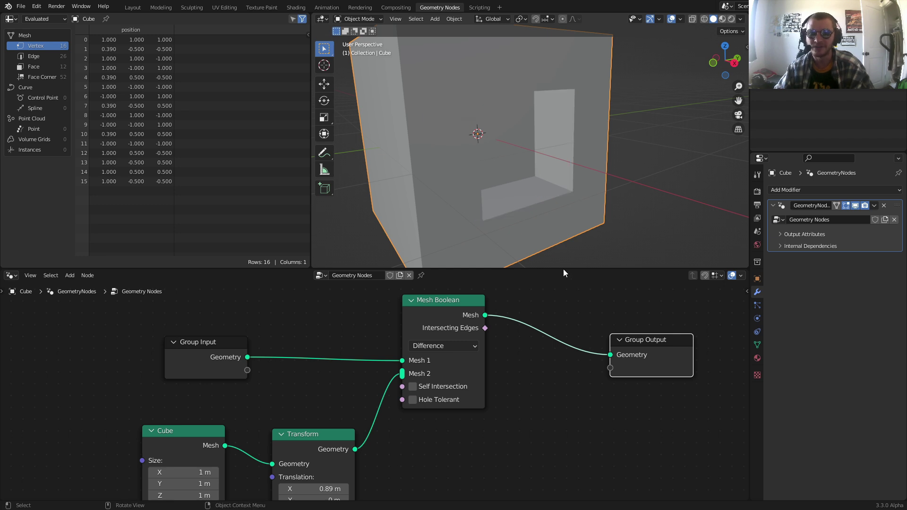
Step: Move the Mesh Boolean node farther from the Group Output to make room between them
{"action": "scroll", "coordinate": [543, 332], "scroll_direction": "up", "scroll_amount": 3}
{"action": "middle_click_drag", "start_coordinate": [490, 356], "coordinate": [468, 371]}
{"action": "left_click_drag", "start_coordinate": [425, 340], "coordinate": [410, 357]}
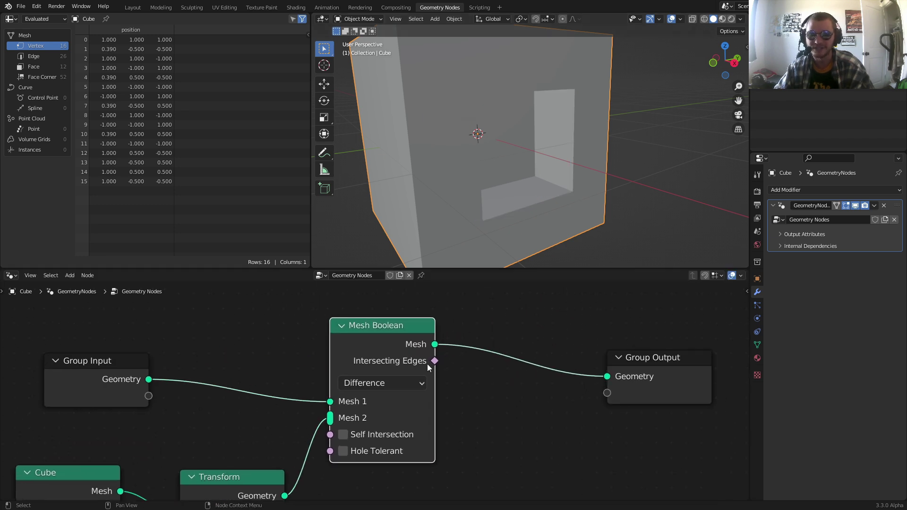
Step: Insert a Mesh to Curve node between Mesh Boolean and Group Output, using Intersecting Edges as its Selection
{"action": "middle_click_drag", "start_coordinate": [527, 348], "coordinate": [427, 345]}
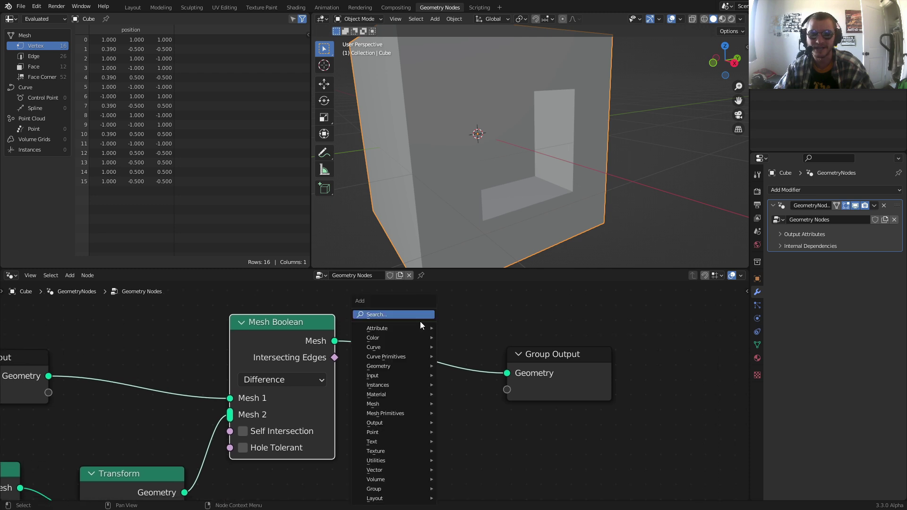
{"action": "left_click", "coordinate": [418, 315]}
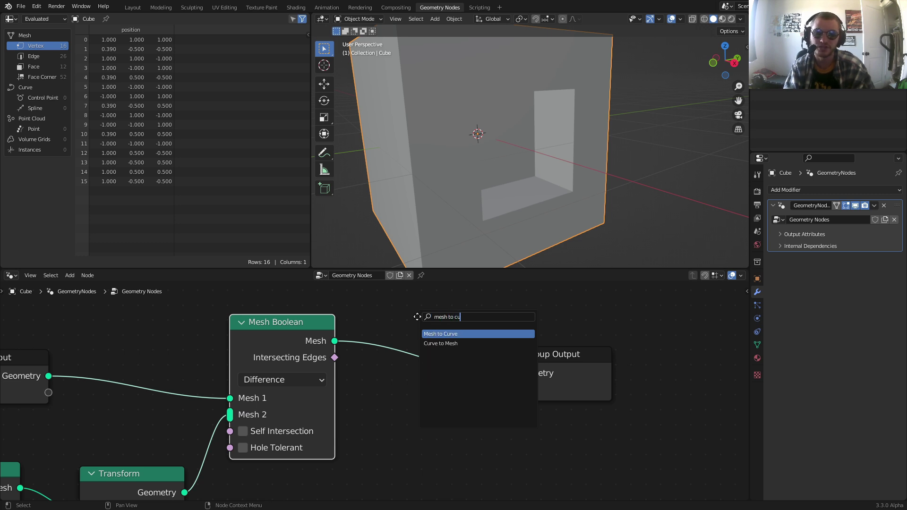
{"action": "type", "text": "mesh to cu"}
{"action": "key", "text": "Return"}
{"action": "left_click", "coordinate": [403, 338]}
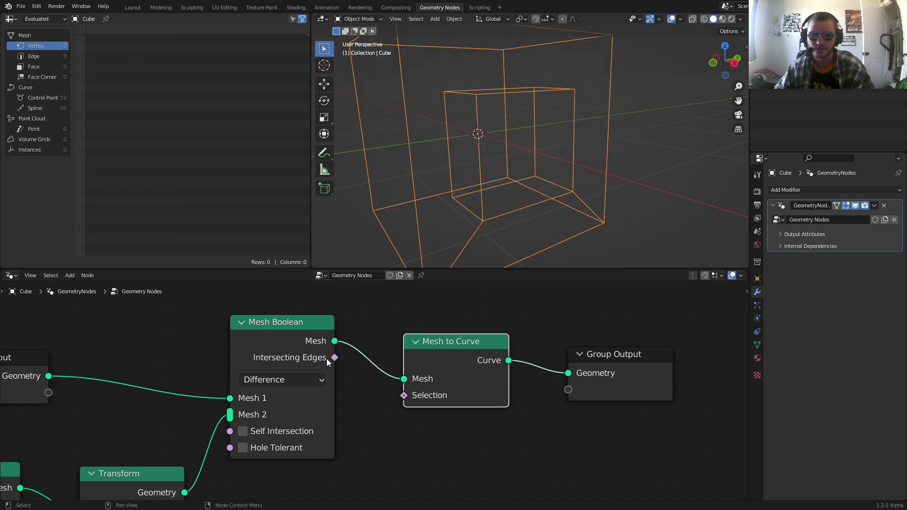
{"action": "mouse_move", "coordinate": [506, 192]}
{"action": "middle_mouse_down"}
{"action": "mouse_move", "coordinate": [525, 200]}
{"action": "mouse_move", "coordinate": [512, 198]}
{"action": "middle_mouse_up"}
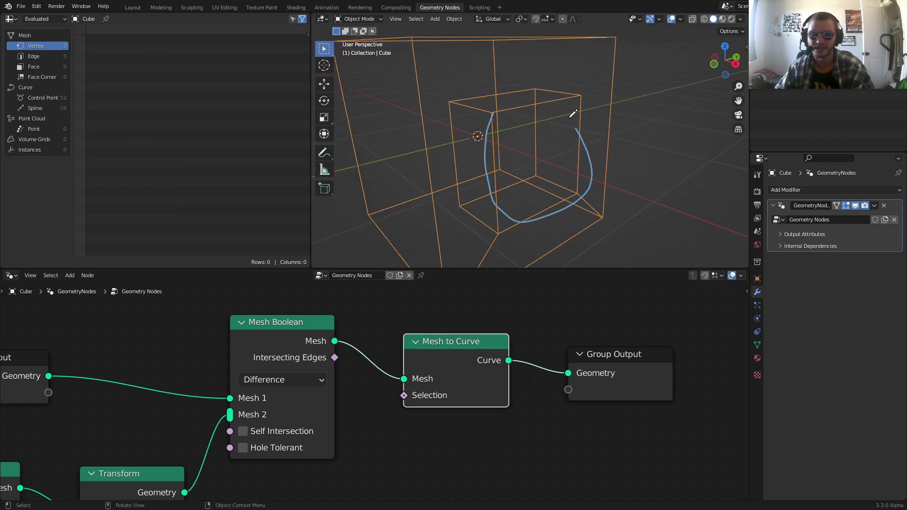
{"action": "left_click_drag", "start_coordinate": [334, 358], "coordinate": [410, 395]}
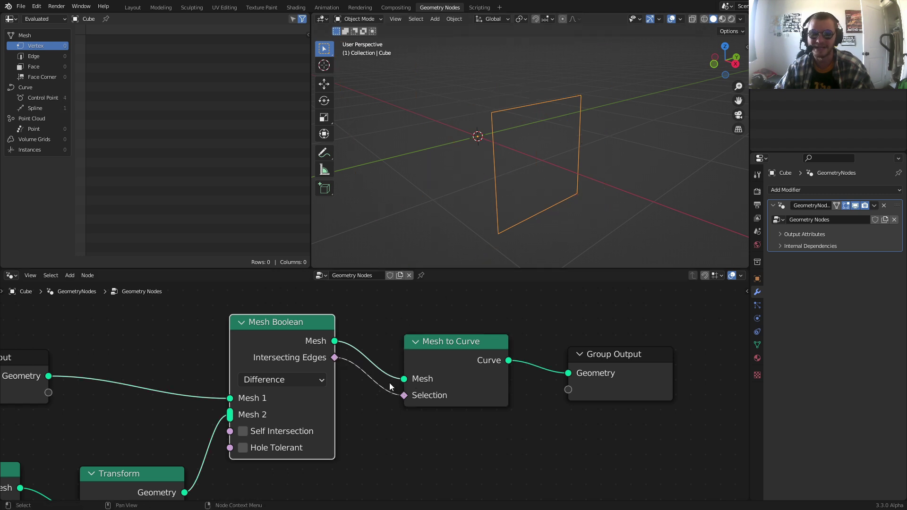
Step: Try a Z translation of 0.8 m on the Transform node and undo it
{"action": "scroll", "coordinate": [394, 381], "scroll_direction": "down", "scroll_amount": 3}
{"action": "middle_click_drag", "start_coordinate": [217, 447], "coordinate": [394, 316]}
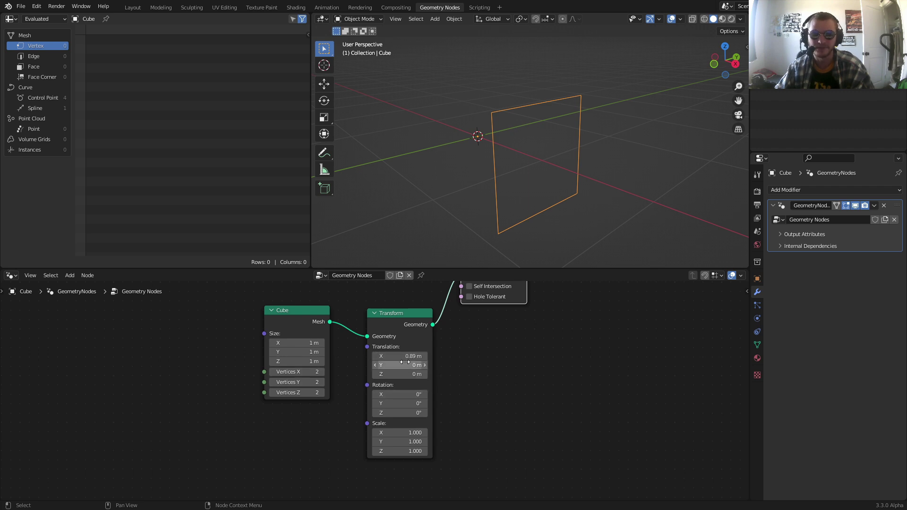
{"action": "left_click_drag", "start_coordinate": [400, 374], "coordinate": [432, 374]}
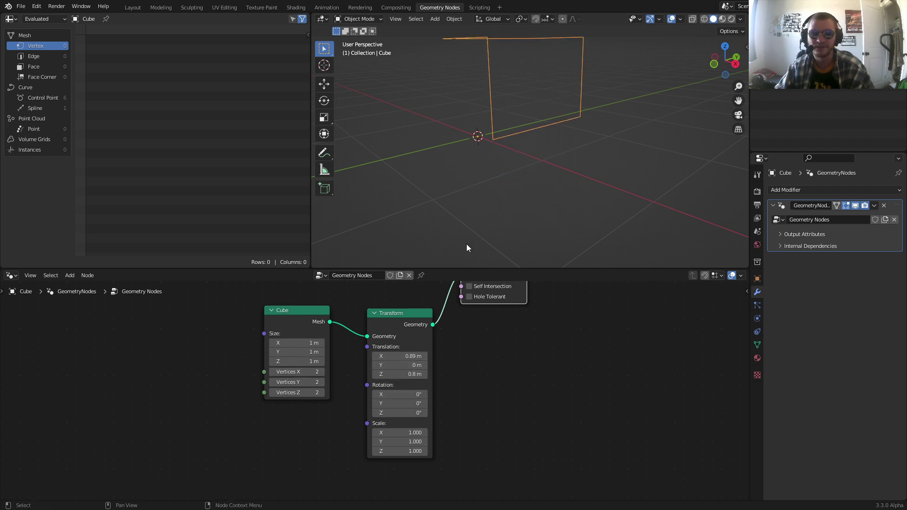
{"action": "middle_click_drag", "start_coordinate": [529, 86], "coordinate": [513, 161]}
{"action": "key", "text": "ctrl+z"}
Step: Insert a Curve to Mesh node between the Mesh to Curve node and the Group Output
{"action": "middle_click_drag", "start_coordinate": [596, 329], "coordinate": [458, 420]}
{"action": "left_click_drag", "start_coordinate": [498, 335], "coordinate": [503, 308]}
{"action": "type", "text": "curve to"}
{"action": "key", "text": "Return"}
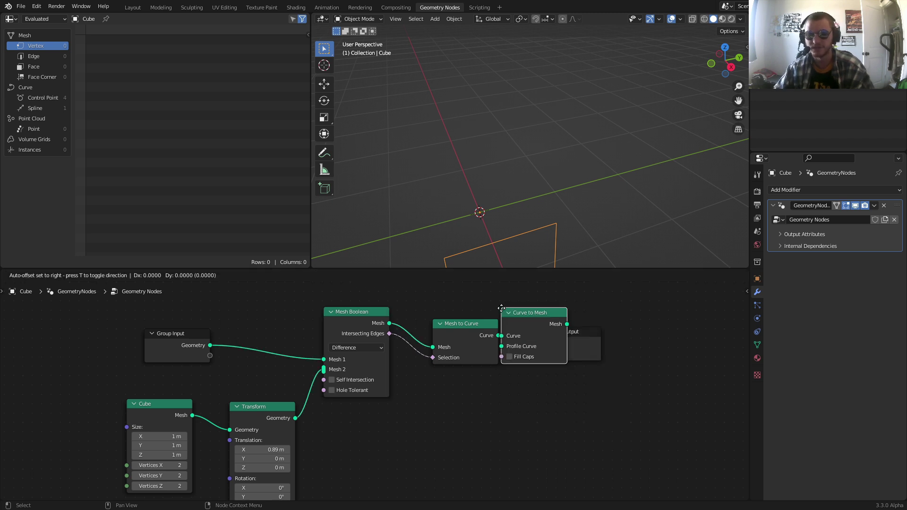
{"action": "left_click", "coordinate": [501, 308]}
{"action": "scroll", "coordinate": [583, 344], "scroll_direction": "up", "scroll_amount": 1}
{"action": "middle_click_drag", "start_coordinate": [540, 206], "coordinate": [508, 122], "text": "shift"}
Step: Add a Curve Circle as the profile curve of Curve to Mesh and set its radius to 0.1 m
{"action": "left_click_drag", "start_coordinate": [548, 345], "coordinate": [486, 393]}
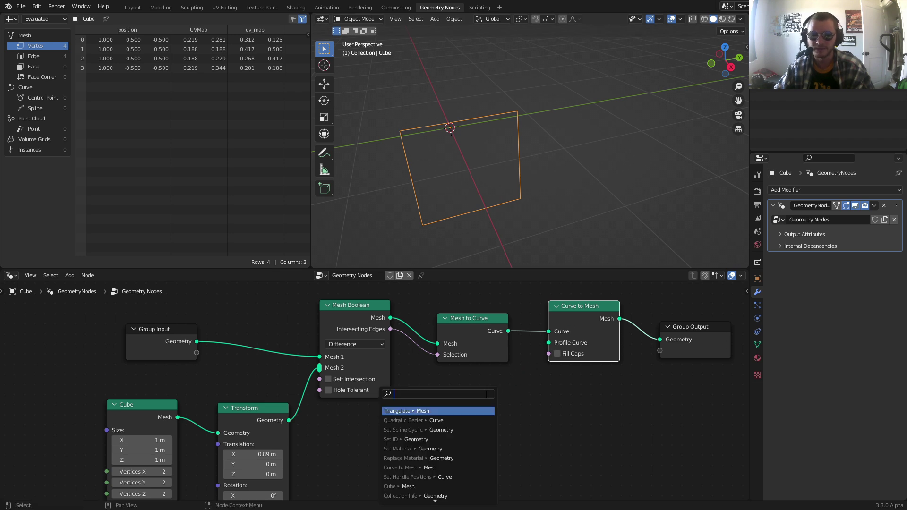
{"action": "type", "text": "circle"}
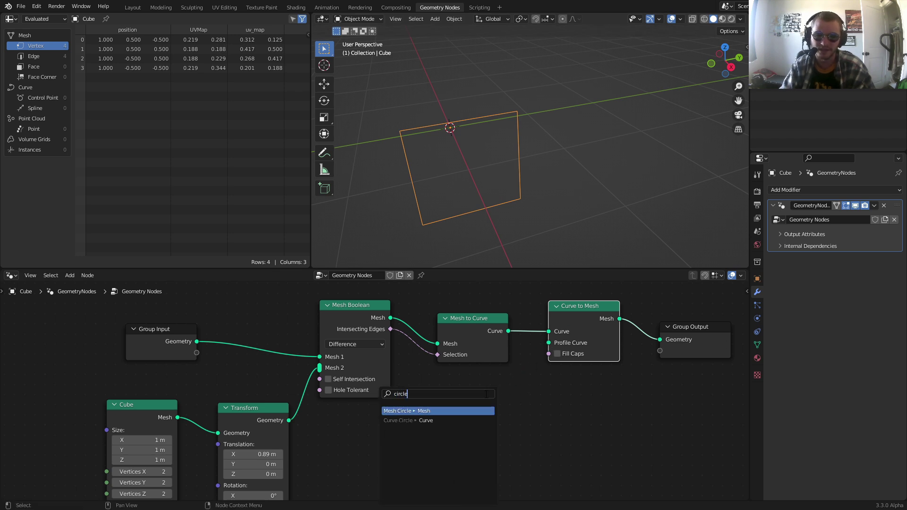
{"action": "key", "text": "Return"}
{"action": "left_click", "coordinate": [485, 394]}
{"action": "left_click", "coordinate": [453, 443]}
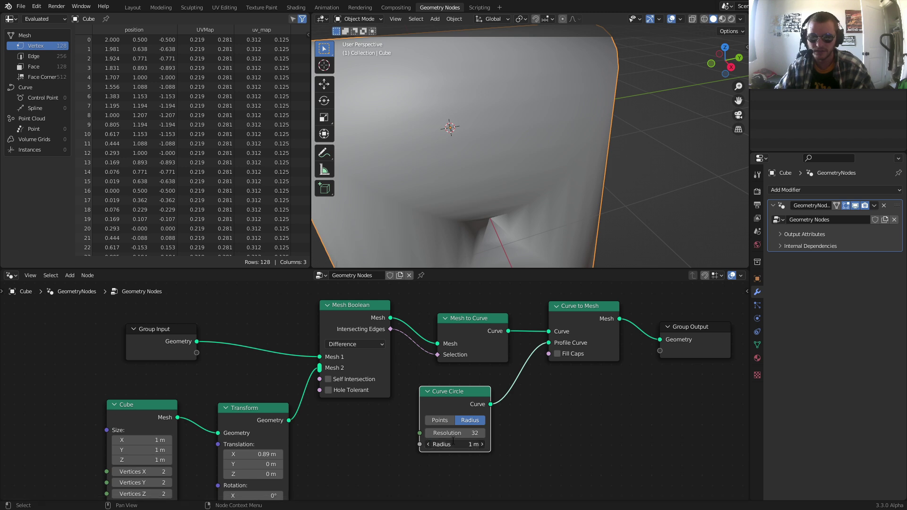
{"action": "type", "text": "0.1"}
{"action": "key", "text": "Return"}
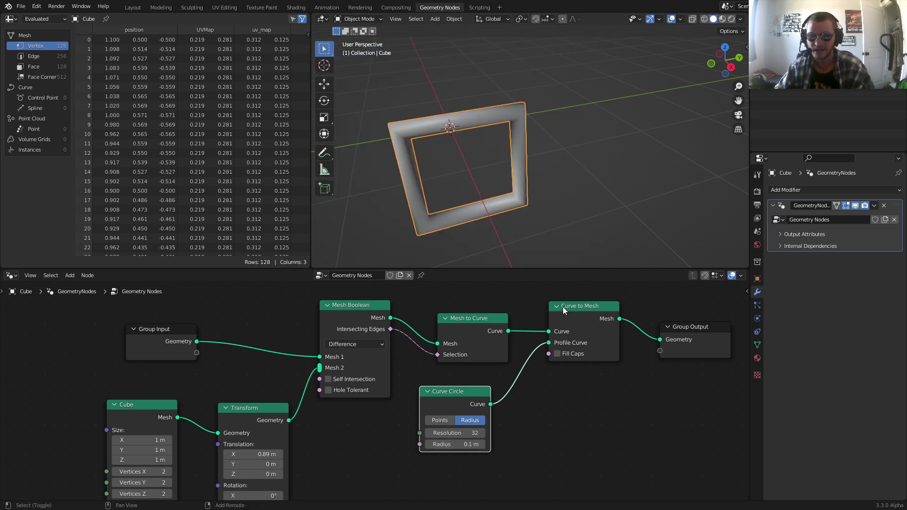
Step: Insert a Set Shade Smooth node between Curve to Mesh and Group Output, with Shade Smooth disabled
{"action": "key", "text": "shift+a"}
{"action": "type", "text": "smoo"}
{"action": "key", "text": "Return"}
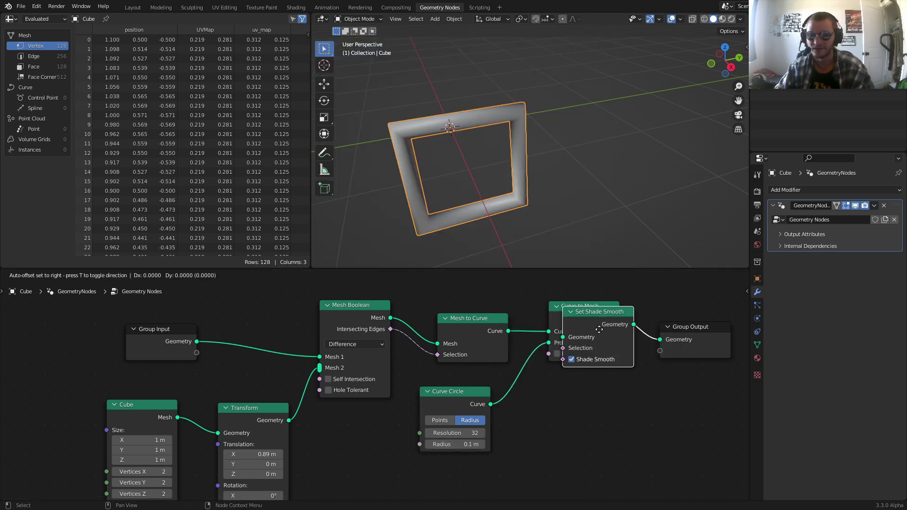
{"action": "left_click", "coordinate": [691, 324]}
{"action": "left_click", "coordinate": [668, 358]}
{"action": "middle_click_drag", "start_coordinate": [650, 365], "coordinate": [547, 382]}
Step: Scale the Curve Circle's radius by 0.75 to 0.075 m
{"action": "left_click", "coordinate": [370, 460]}
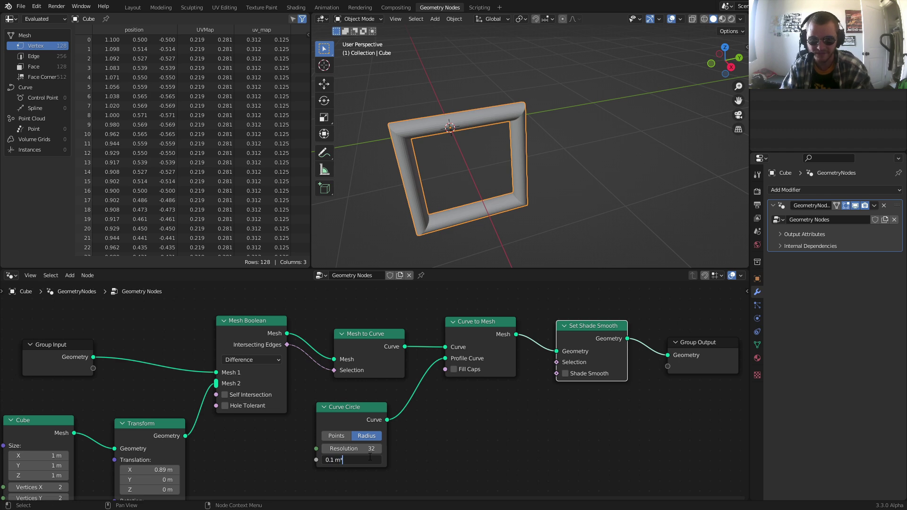
{"action": "type", "text": "*.75"}
{"action": "key", "text": "Return"}
Step: Try a different Z translation for the cutting cube and undo the change
{"action": "middle_click_drag", "start_coordinate": [30, 397], "coordinate": [263, 304]}
{"action": "mouse_move", "coordinate": [360, 398]}
{"action": "left_mouse_down"}
{"action": "mouse_move", "coordinate": [406, 398]}
{"action": "mouse_move", "coordinate": [376, 398]}
{"action": "left_mouse_up"}
{"action": "key", "text": "ctrl+z"}
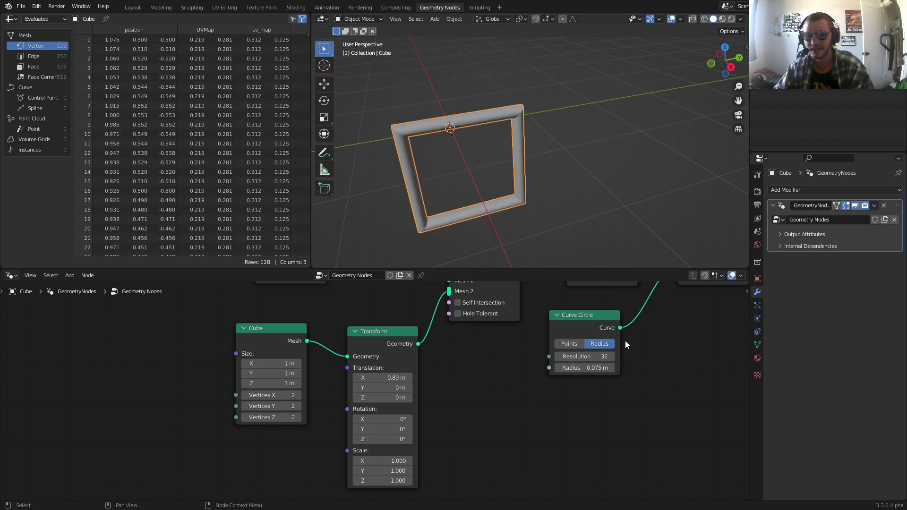
Step: Join the Set Shade Smooth output with the Mesh Boolean geometry and move the Group Output farther away
{"action": "scroll", "coordinate": [614, 343], "scroll_direction": "down", "scroll_amount": 5}
{"action": "middle_click_drag", "start_coordinate": [605, 345], "coordinate": [499, 423]}
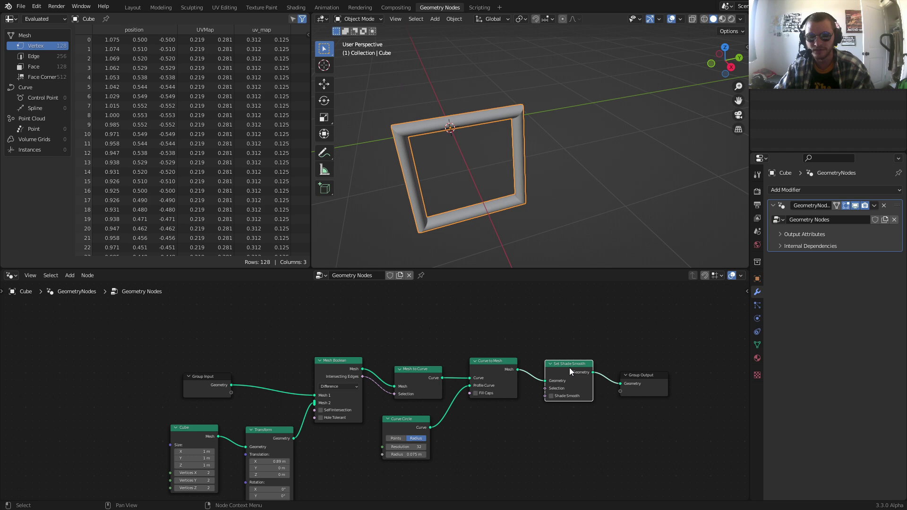
{"action": "right_click_drag", "start_coordinate": [568, 368], "coordinate": [357, 367], "text": "ctrl+shift"}
{"action": "left_click_drag", "start_coordinate": [664, 382], "coordinate": [743, 381]}
{"action": "middle_click_drag", "start_coordinate": [442, 131], "coordinate": [456, 112]}
Step: Try changing the Transform node's rotation and its Z translation, undoing each change
{"action": "middle_click_drag", "start_coordinate": [266, 428], "coordinate": [357, 335]}
{"action": "scroll", "coordinate": [333, 392], "scroll_direction": "up", "scroll_amount": 2}
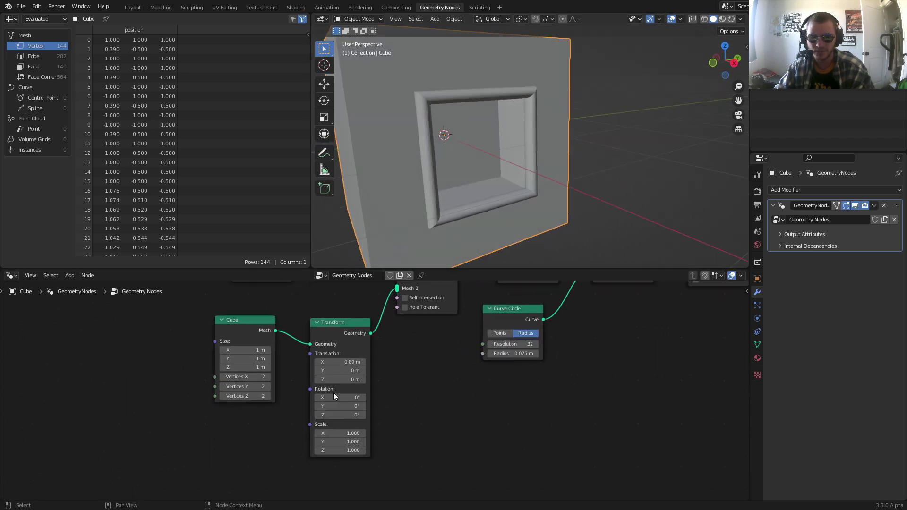
{"action": "mouse_move", "coordinate": [339, 398]}
{"action": "left_mouse_down"}
{"action": "mouse_move", "coordinate": [371, 398]}
{"action": "mouse_move", "coordinate": [340, 415]}
{"action": "mouse_move", "coordinate": [360, 414]}
{"action": "mouse_move", "coordinate": [338, 415]}
{"action": "left_mouse_up"}
{"action": "key", "text": "ctrl+z"}
{"action": "middle_click_drag", "start_coordinate": [553, 136], "coordinate": [470, 276]}
{"action": "mouse_move", "coordinate": [340, 380]}
{"action": "left_mouse_down"}
{"action": "mouse_move", "coordinate": [327, 379]}
{"action": "mouse_move", "coordinate": [373, 379]}
{"action": "mouse_move", "coordinate": [355, 380]}
{"action": "left_mouse_up"}
{"action": "key", "text": "ctrl+z"}
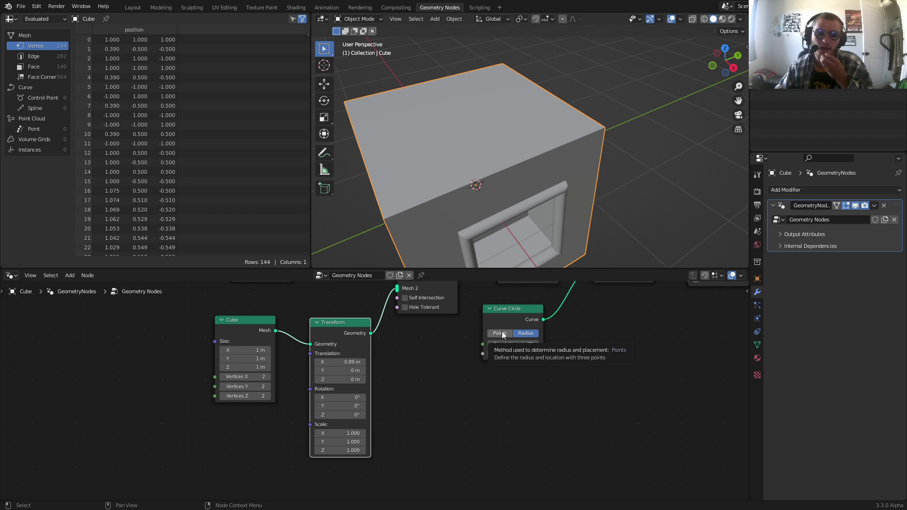
Step: Delete the cutting cube's Transform node and move the Cube and Group Input nodes away from Mesh Boolean
{"action": "middle_click_drag", "start_coordinate": [384, 359], "coordinate": [525, 397]}
{"action": "left_click_drag", "start_coordinate": [336, 412], "coordinate": [326, 386]}
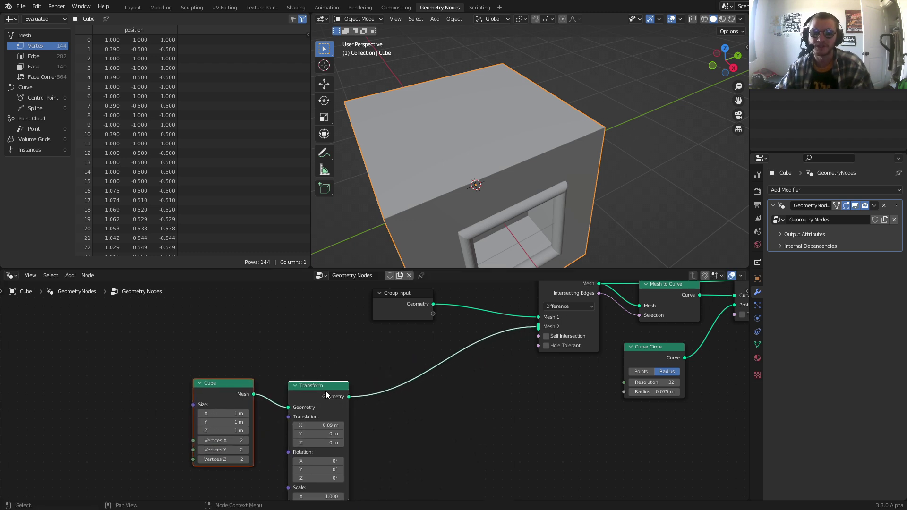
{"action": "left_click", "coordinate": [309, 386]}
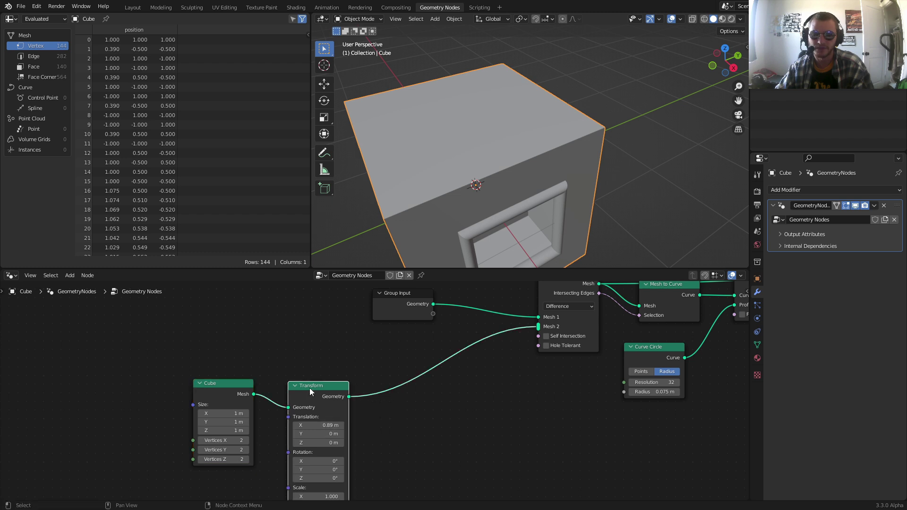
{"action": "key", "text": "x"}
{"action": "left_click_drag", "start_coordinate": [406, 308], "coordinate": [173, 324]}
Step: Add a Distribute Points on Faces node fed by the Group Input geometry and preview its points through the output
{"action": "key", "text": "shift+a"}
{"action": "left_click", "coordinate": [279, 307]}
{"action": "type", "text": "distr"}
{"action": "key", "text": "Return"}
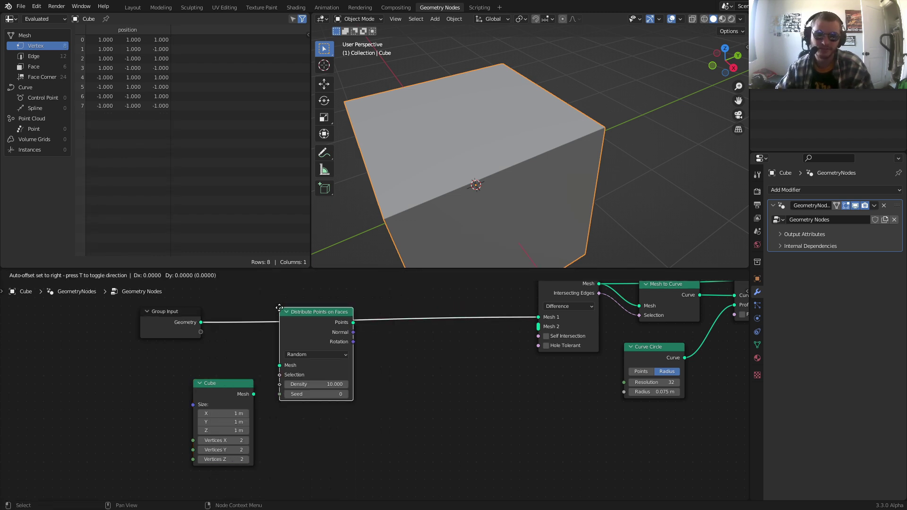
{"action": "left_click", "coordinate": [322, 355]}
{"action": "right_click_drag", "start_coordinate": [175, 316], "coordinate": [364, 356], "text": "alt"}
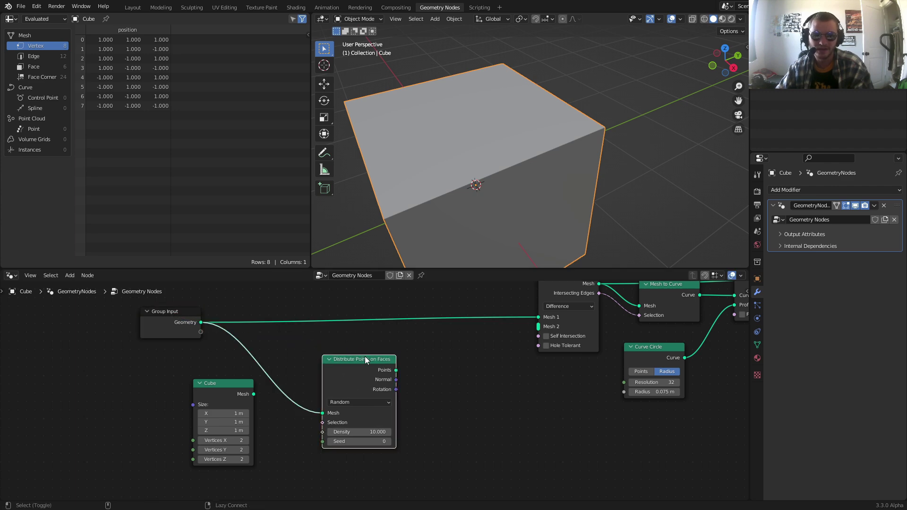
{"action": "left_click", "coordinate": [365, 357], "text": "alt+shift"}
{"action": "middle_click_drag", "start_coordinate": [383, 403], "coordinate": [418, 364]}
{"action": "mouse_move", "coordinate": [490, 171]}
{"action": "middle_mouse_down"}
{"action": "mouse_move", "coordinate": [511, 162]}
{"action": "mouse_move", "coordinate": [478, 180]}
{"action": "middle_mouse_up"}
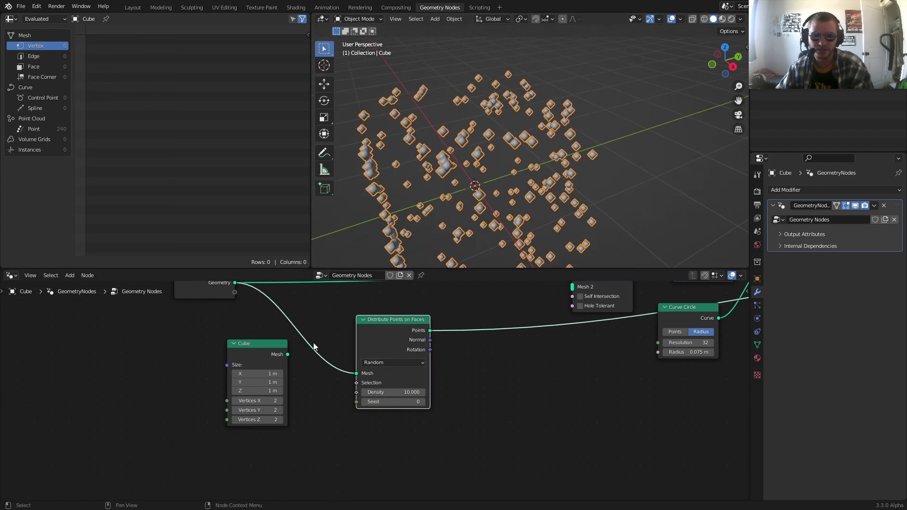
Step: Set the point distribution to Poisson Disk with Distance Min 0.4 m and Density Factor 0.667
{"action": "scroll", "coordinate": [381, 363], "scroll_direction": "up", "scroll_amount": 2}
{"action": "left_click", "coordinate": [386, 356]}
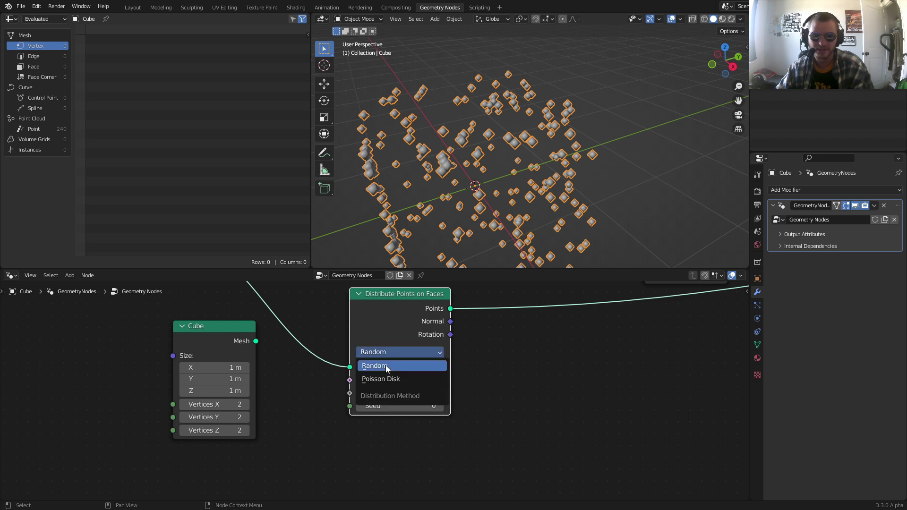
{"action": "left_click", "coordinate": [387, 377]}
{"action": "left_click_drag", "start_coordinate": [392, 393], "coordinate": [411, 393]}
{"action": "middle_click_drag", "start_coordinate": [514, 160], "coordinate": [536, 155]}
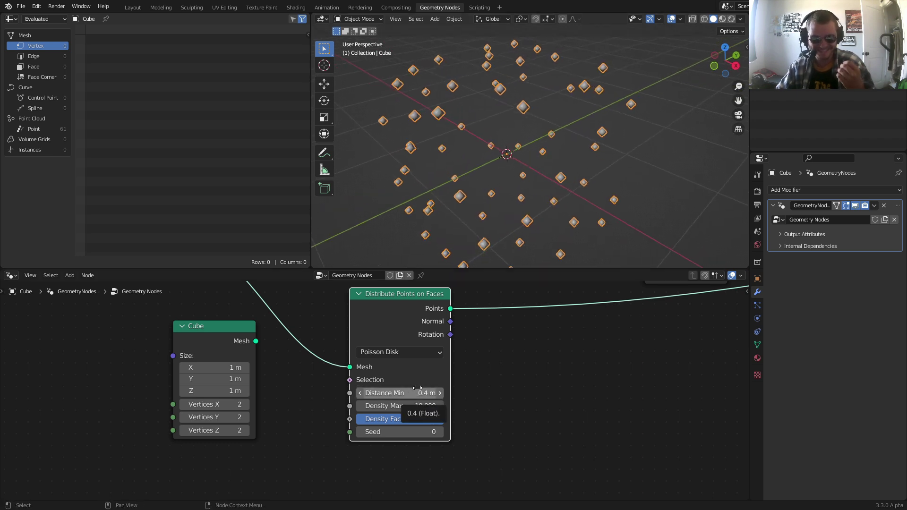
{"action": "left_click_drag", "start_coordinate": [406, 420], "coordinate": [377, 420]}
Step: Insert an Instance on Points node after Distribute Points on Faces and connect the Cube mesh as its Instance
{"action": "middle_click_drag", "start_coordinate": [488, 381], "coordinate": [407, 434]}
{"action": "key", "text": "shift+a"}
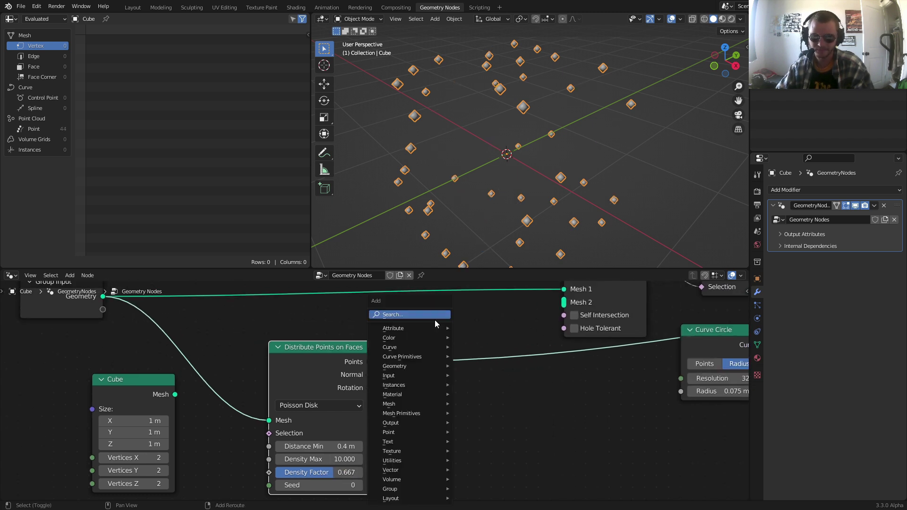
{"action": "left_click", "coordinate": [435, 319]}
{"action": "type", "text": "instan"}
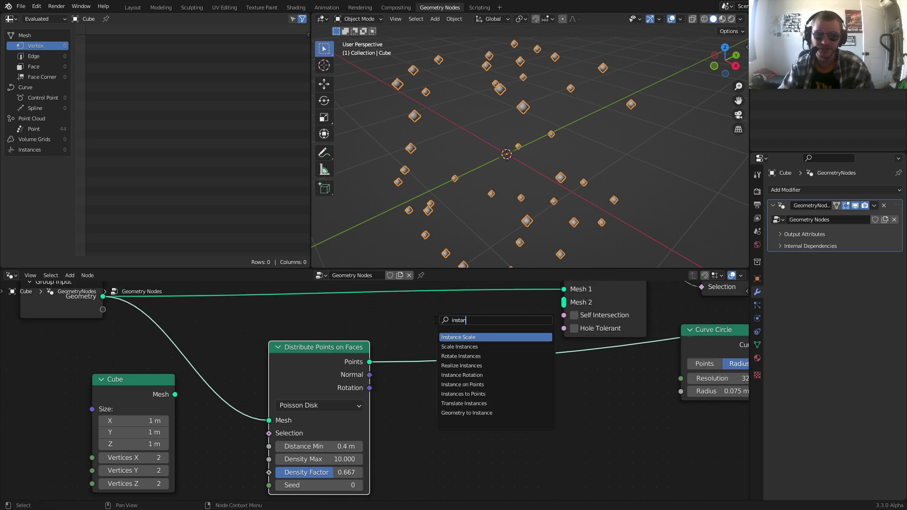
{"action": "left_click", "coordinate": [449, 385]}
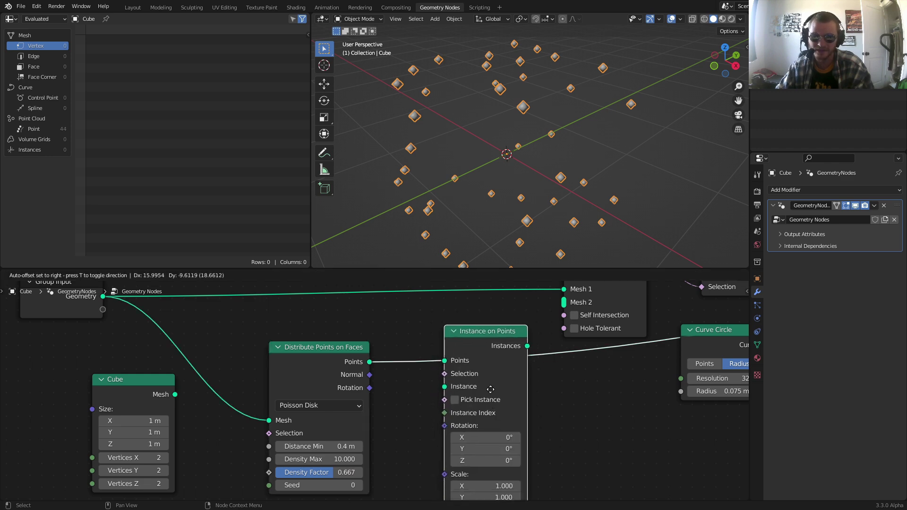
{"action": "right_click_drag", "start_coordinate": [127, 370], "coordinate": [455, 376], "text": "alt"}
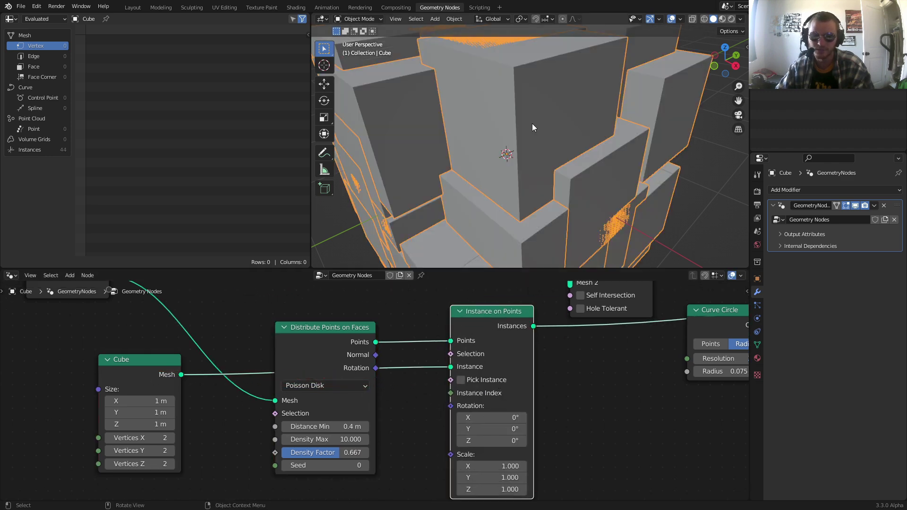
{"action": "left_click_drag", "start_coordinate": [311, 356], "coordinate": [253, 338]}
Step: Add a float Random Value node and connect it to the Scale of Instance on Points
{"action": "middle_click_drag", "start_coordinate": [335, 328], "coordinate": [353, 294]}
{"action": "key", "text": "shift+a"}
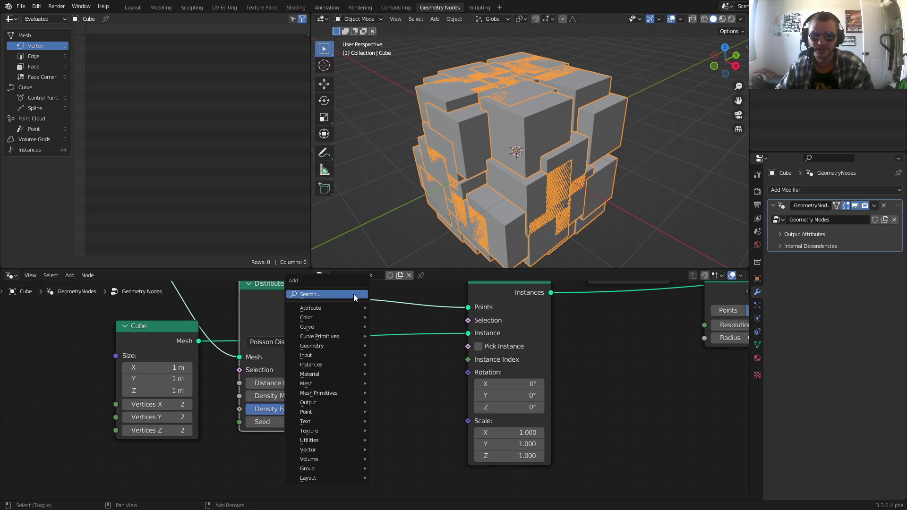
{"action": "left_click", "coordinate": [353, 294]}
{"action": "type", "text": "rand"}
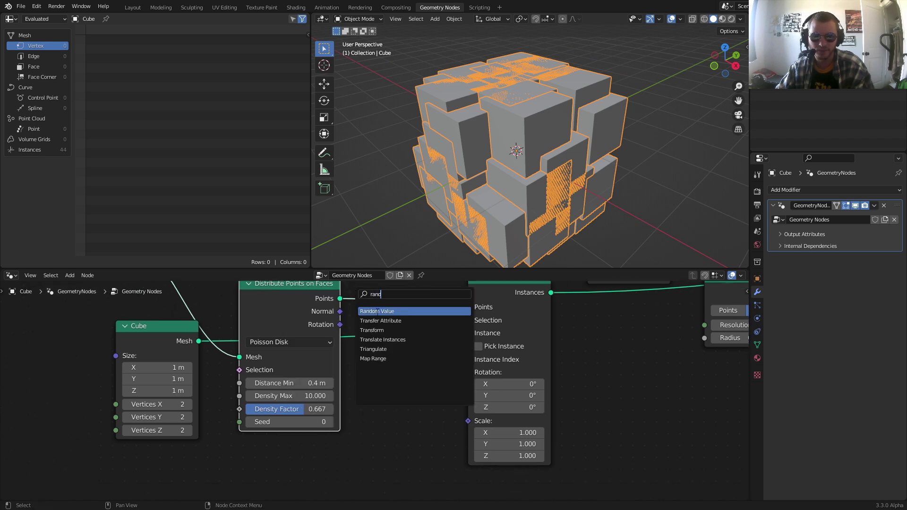
{"action": "left_click", "coordinate": [378, 313]}
{"action": "left_click", "coordinate": [381, 432]}
{"action": "left_click_drag", "start_coordinate": [422, 444], "coordinate": [468, 421]}
{"action": "middle_click_drag", "start_coordinate": [439, 412], "coordinate": [467, 385]}
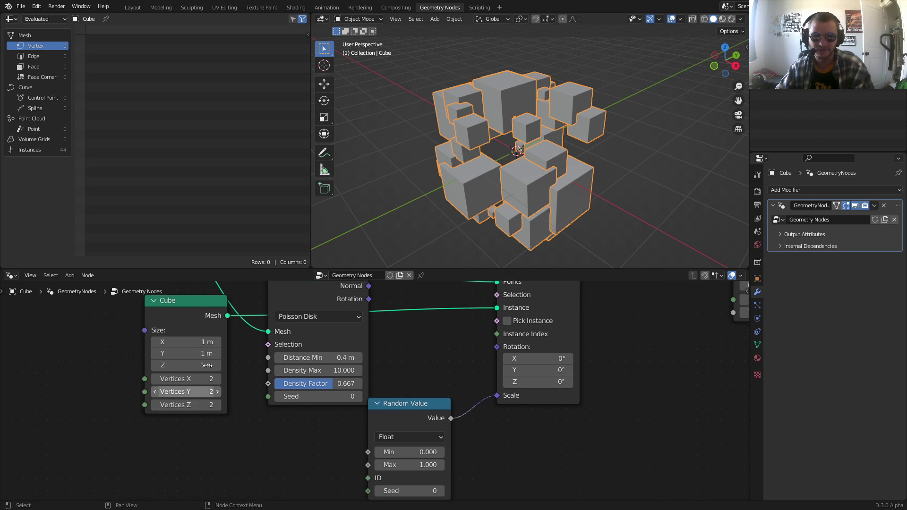
Step: Set the Cube node's size to 0.58 m on all axes and the Random Value minimum to 0.2
{"action": "left_click_drag", "start_coordinate": [200, 343], "coordinate": [153, 365], "text": "shift"}
{"action": "middle_click_drag", "start_coordinate": [369, 433], "coordinate": [377, 413]}
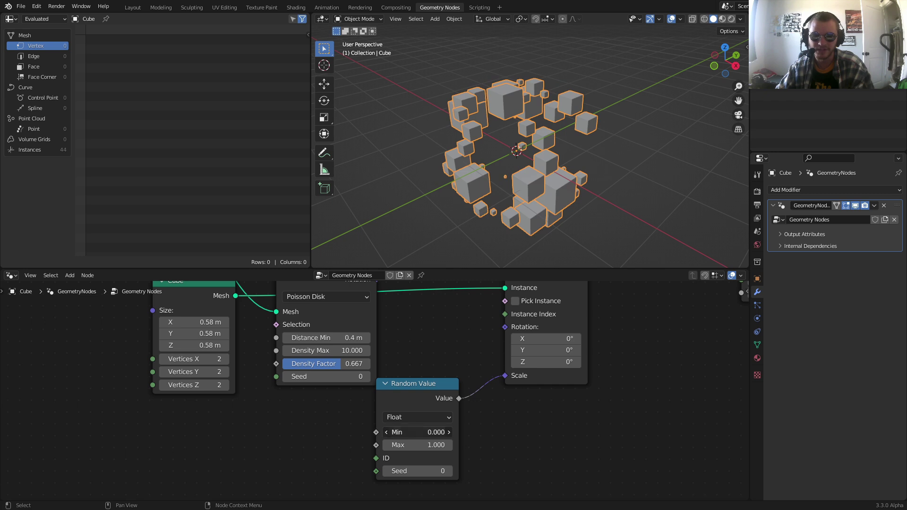
{"action": "left_click", "coordinate": [410, 431]}
{"action": "type", "text": ".2"}
{"action": "key", "text": "Return"}
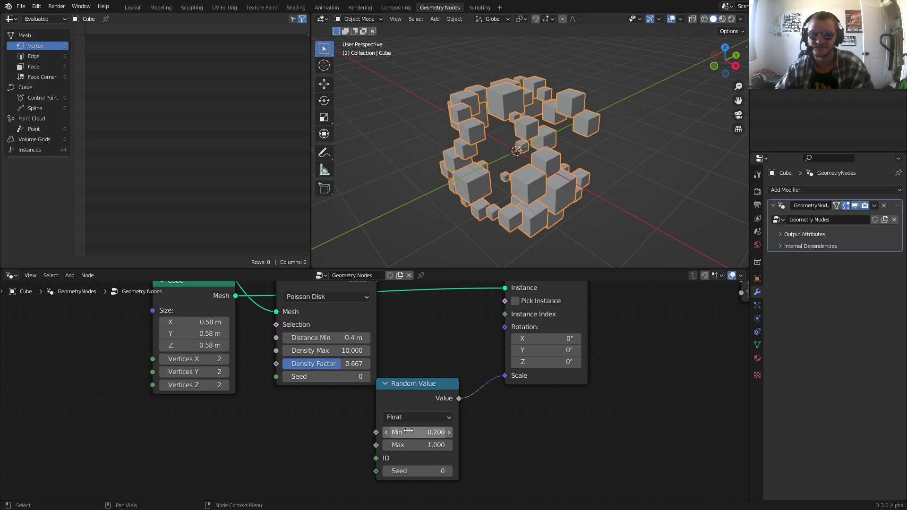
Step: Set the Density Factor of Distribute Points on Faces to 0.400
{"action": "left_click_drag", "start_coordinate": [336, 365], "coordinate": [312, 366]}
{"action": "scroll", "coordinate": [602, 365], "scroll_direction": "down", "scroll_amount": 2}
{"action": "middle_click_drag", "start_coordinate": [603, 365], "coordinate": [563, 426]}
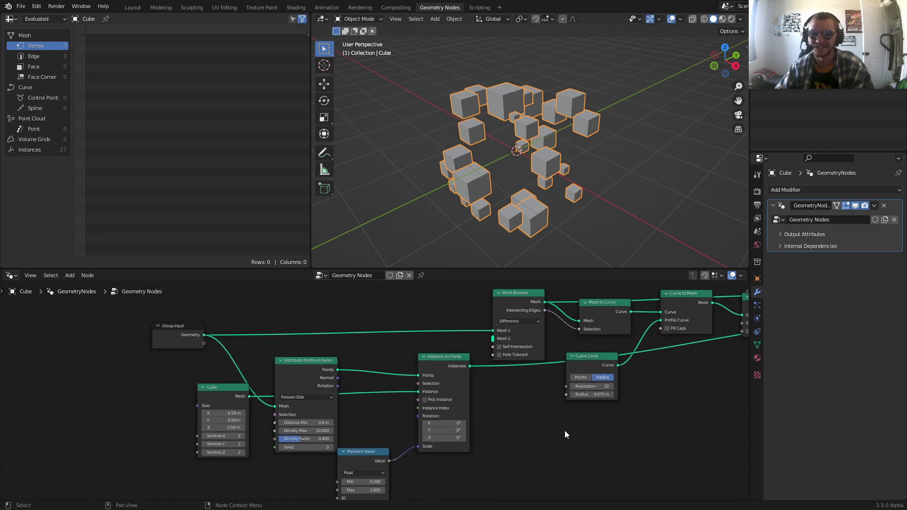
Step: Connect the Instances output of Instance on Points to Mesh 2 of Mesh Boolean and route Join Geometry to the Group Output
{"action": "left_click_drag", "start_coordinate": [462, 361], "coordinate": [457, 386]}
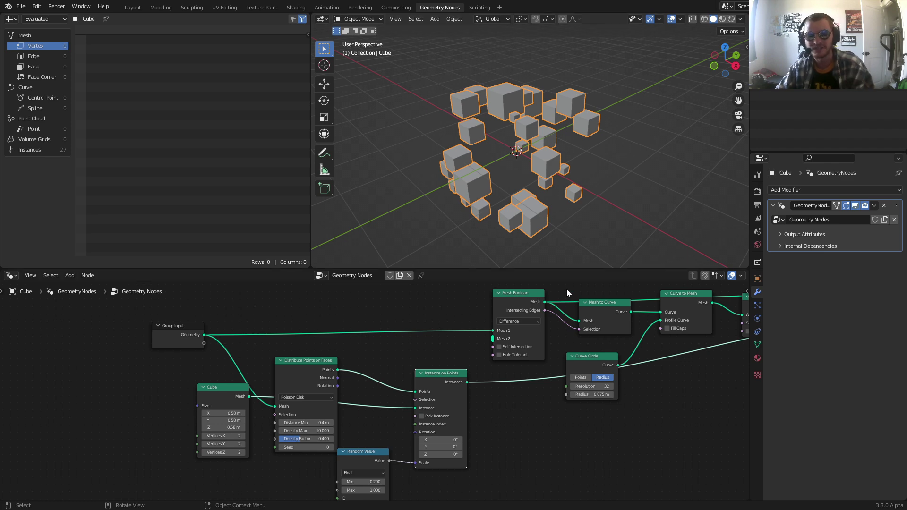
{"action": "scroll", "coordinate": [507, 374], "scroll_direction": "up", "scroll_amount": 2}
{"action": "left_click_drag", "start_coordinate": [502, 379], "coordinate": [536, 320]}
{"action": "middle_click_drag", "start_coordinate": [599, 361], "coordinate": [345, 402]}
{"action": "scroll", "coordinate": [344, 401], "scroll_direction": "down", "scroll_amount": 5}
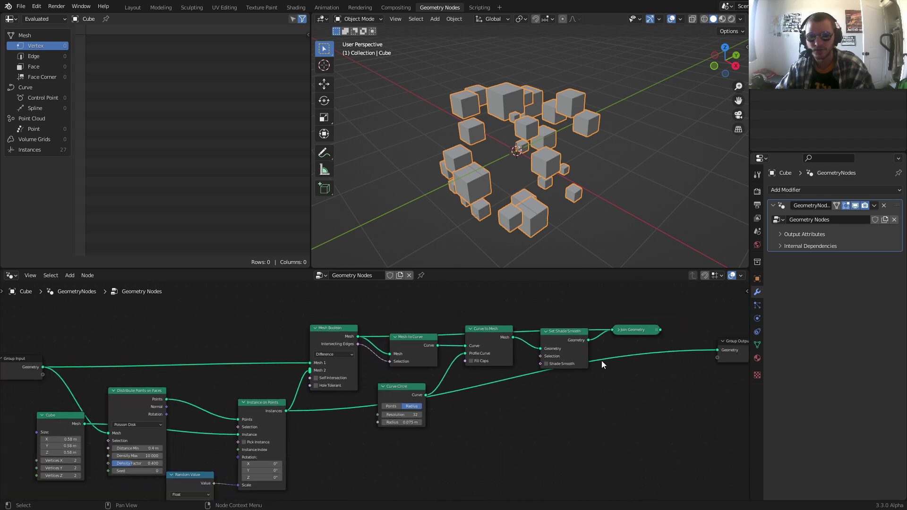
{"action": "middle_click_drag", "start_coordinate": [625, 344], "coordinate": [534, 353]}
{"action": "left_click", "coordinate": [538, 344], "text": "ctrl+shift"}
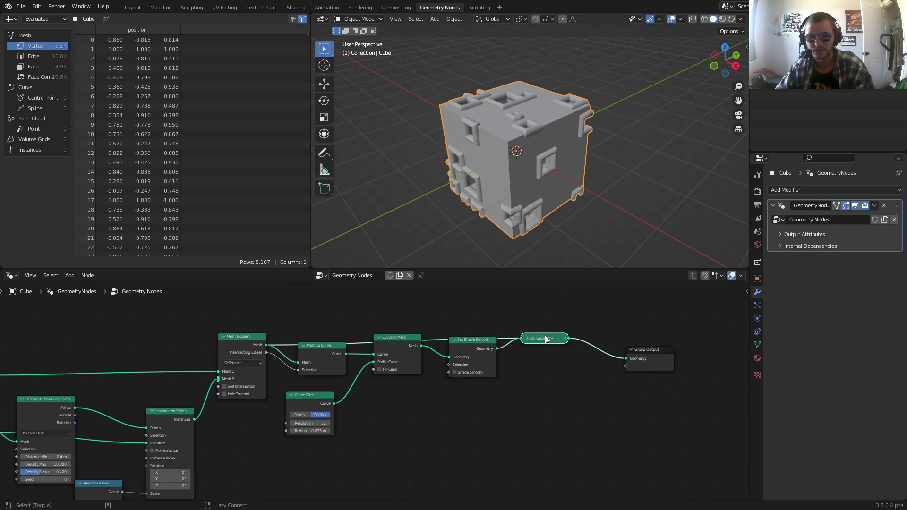
Step: Set the Curve Circle radius to 0.04 m to thin the trim around the cutouts
{"action": "middle_click_drag", "start_coordinate": [535, 142], "coordinate": [514, 161]}
{"action": "scroll", "coordinate": [520, 162], "scroll_direction": "up", "scroll_amount": 5}
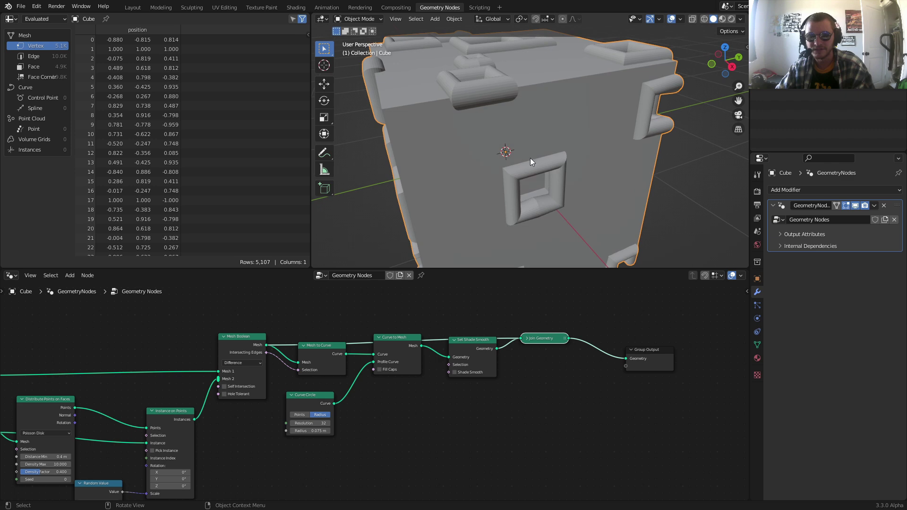
{"action": "middle_click_drag", "start_coordinate": [545, 129], "coordinate": [560, 260]}
{"action": "scroll", "coordinate": [568, 158], "scroll_direction": "down", "scroll_amount": 6}
{"action": "scroll", "coordinate": [301, 446], "scroll_direction": "up", "scroll_amount": 5}
{"action": "scroll", "coordinate": [328, 440], "scroll_direction": "up", "scroll_amount": 2}
{"action": "left_click", "coordinate": [367, 466]}
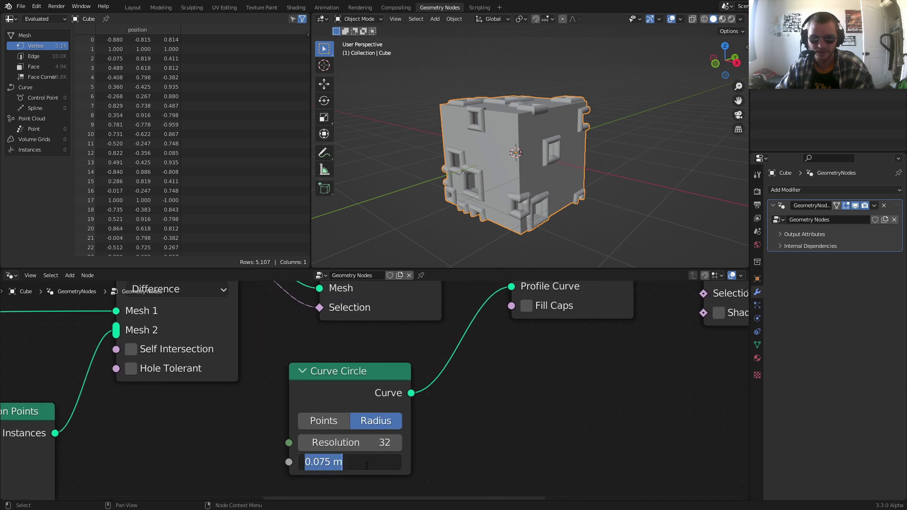
{"action": "type", "text": "."}
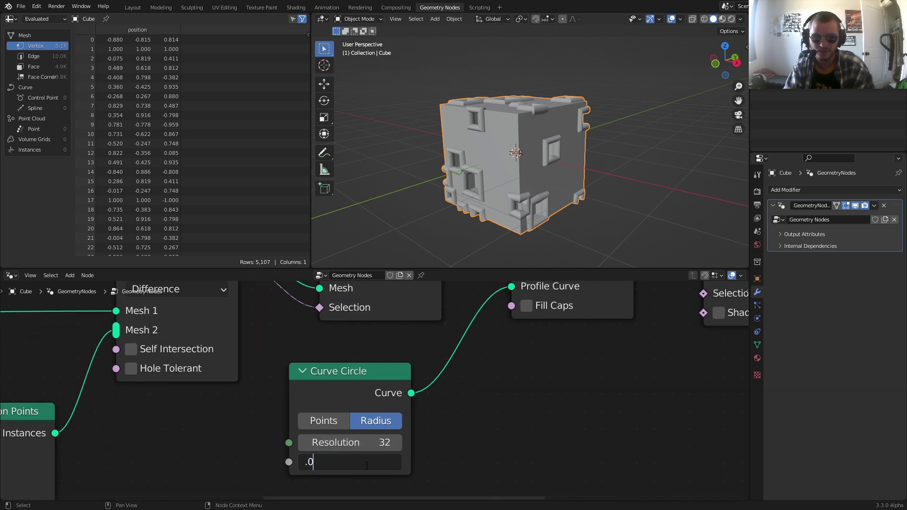
{"action": "type", "text": "04"}
{"action": "key", "text": "Return"}
{"action": "middle_click_drag", "start_coordinate": [643, 142], "coordinate": [556, 174]}
Step: Set the Seed of Distribute Points on Faces to 2
{"action": "middle_click_drag", "start_coordinate": [172, 441], "coordinate": [462, 388]}
{"action": "scroll", "coordinate": [263, 384], "scroll_direction": "down", "scroll_amount": 2}
{"action": "middle_click_drag", "start_coordinate": [262, 384], "coordinate": [395, 323]}
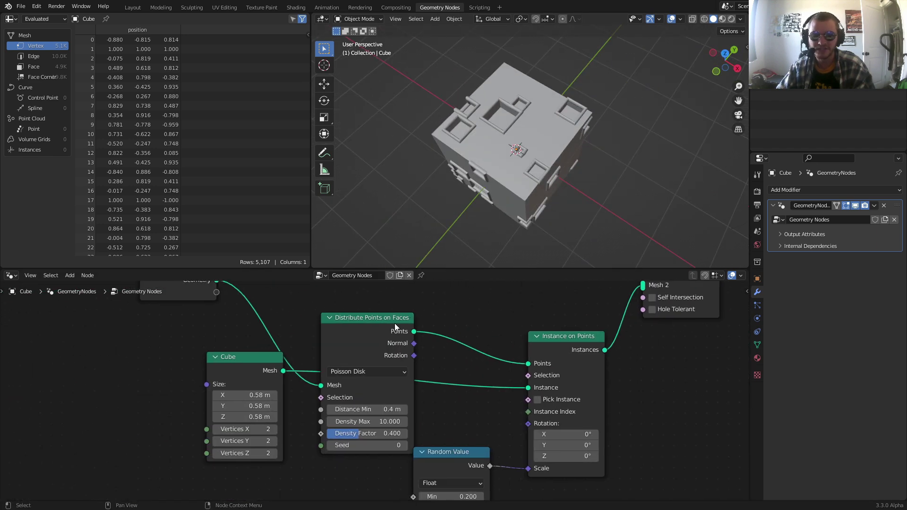
{"action": "left_click", "coordinate": [404, 446]}
{"action": "left_click", "coordinate": [404, 446]}
{"action": "left_click", "coordinate": [404, 445]}
{"action": "key", "text": "ctrl+z"}
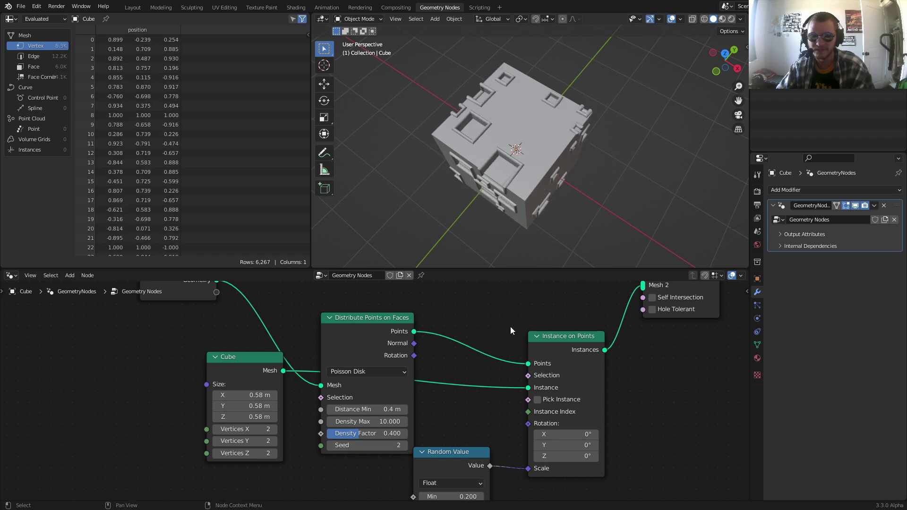
{"action": "middle_click_drag", "start_coordinate": [519, 261], "coordinate": [508, 225]}
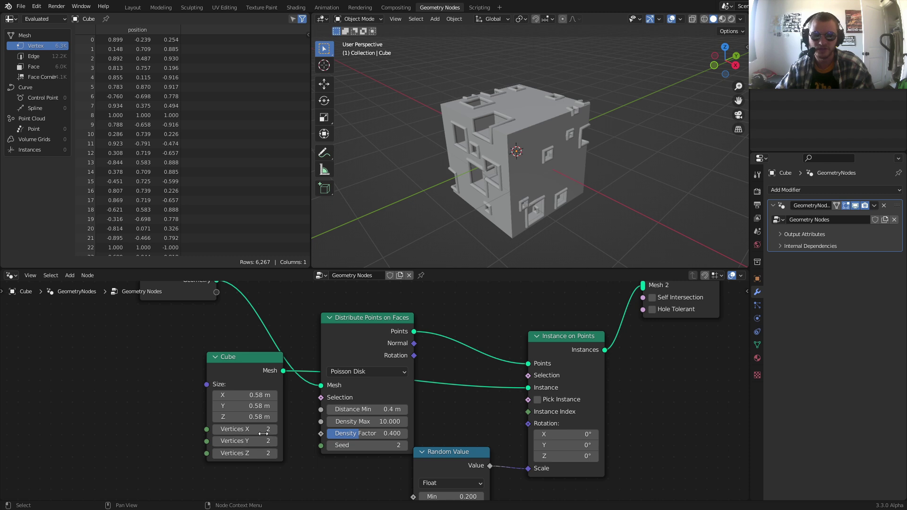
Step: Set the Cube node's size to 0.99 m on all three axes
{"action": "left_click_drag", "start_coordinate": [254, 401], "coordinate": [292, 417]}
{"action": "scroll", "coordinate": [441, 158], "scroll_direction": "up", "scroll_amount": 4}
{"action": "middle_click_drag", "start_coordinate": [432, 206], "coordinate": [603, 125]}
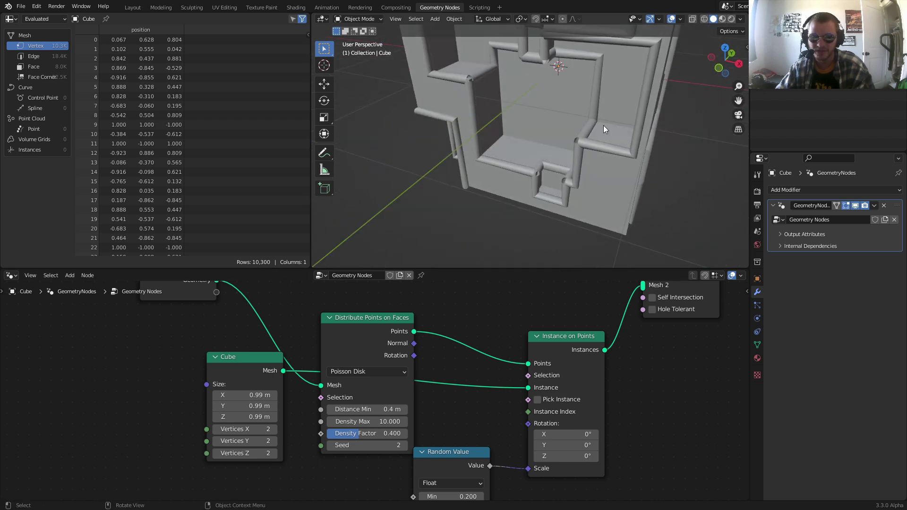
{"action": "scroll", "coordinate": [523, 47], "scroll_direction": "down", "scroll_amount": 8}
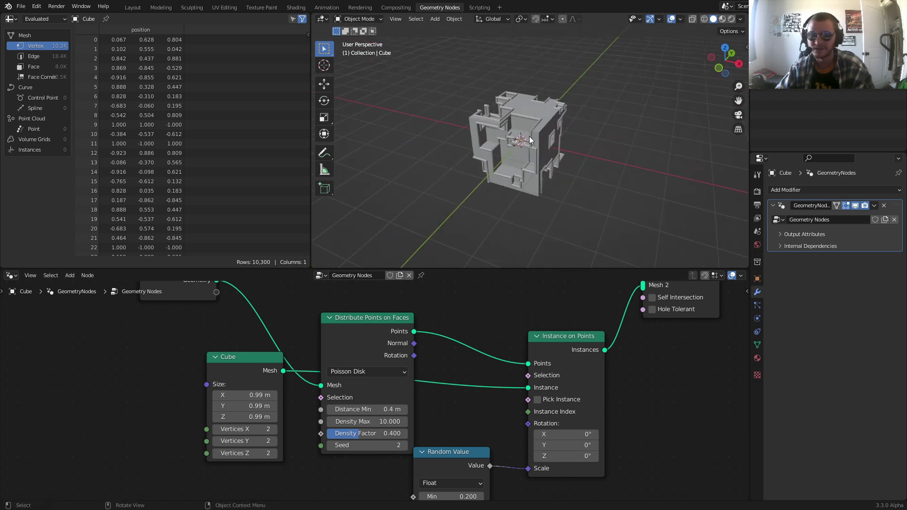
{"action": "scroll", "coordinate": [473, 378], "scroll_direction": "down", "scroll_amount": 3}
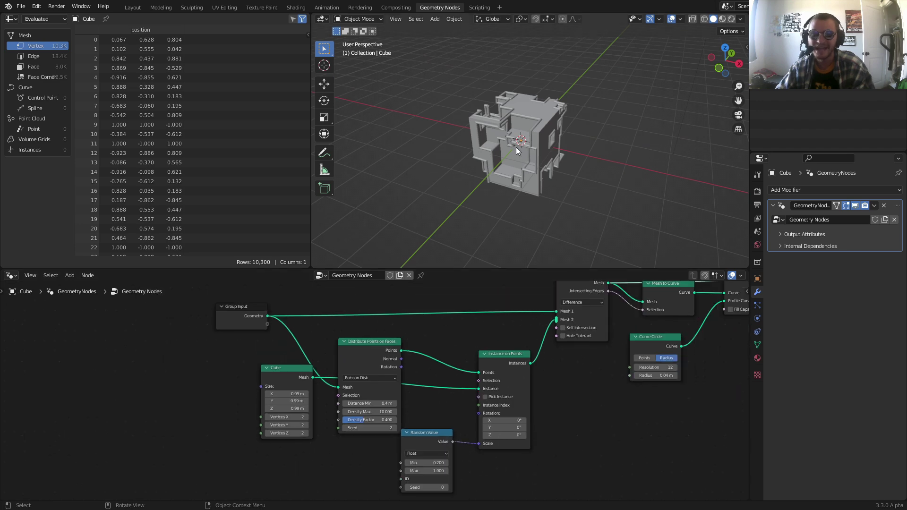
Step: Reposition the Cube and Distribute Points on Faces nodes to make room before Instance on Points
{"action": "middle_click_drag", "start_coordinate": [350, 376], "coordinate": [354, 388]}
{"action": "left_click_drag", "start_coordinate": [250, 451], "coordinate": [375, 370]}
{"action": "key", "text": "g"}
{"action": "left_click", "coordinate": [278, 426]}
{"action": "scroll", "coordinate": [536, 147], "scroll_direction": "up", "scroll_amount": 1}
{"action": "mouse_move", "coordinate": [553, 132]}
{"action": "middle_mouse_down"}
{"action": "mouse_move", "coordinate": [537, 97]}
{"action": "mouse_move", "coordinate": [548, 116]}
{"action": "middle_mouse_up"}
{"action": "scroll", "coordinate": [327, 374], "scroll_direction": "up", "scroll_amount": 2}
{"action": "left_click_drag", "start_coordinate": [262, 432], "coordinate": [278, 377]}
Step: Insert a Set Position node on the link between Distribute Points on Faces and Instance on Points
{"action": "key", "text": "shift+a"}
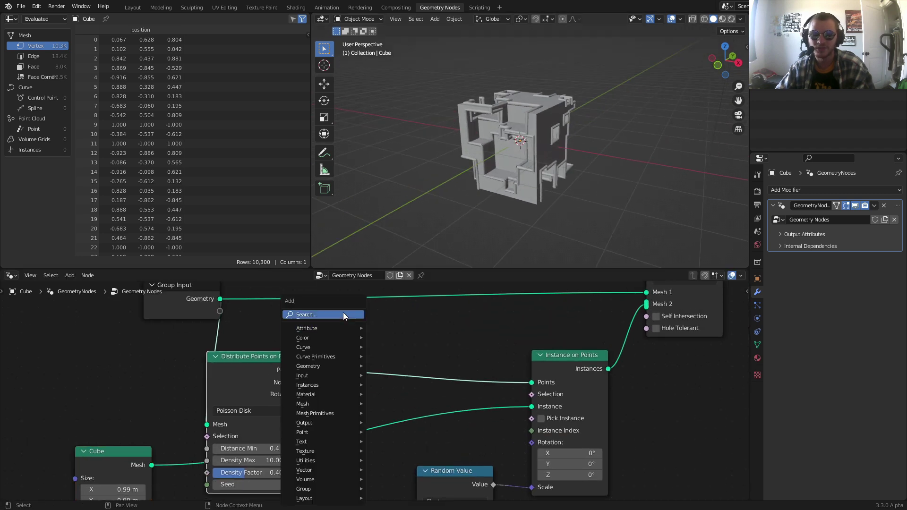
{"action": "left_click", "coordinate": [344, 314]}
{"action": "type", "text": "set"}
{"action": "left_click", "coordinate": [377, 339]}
{"action": "left_click", "coordinate": [420, 346]}
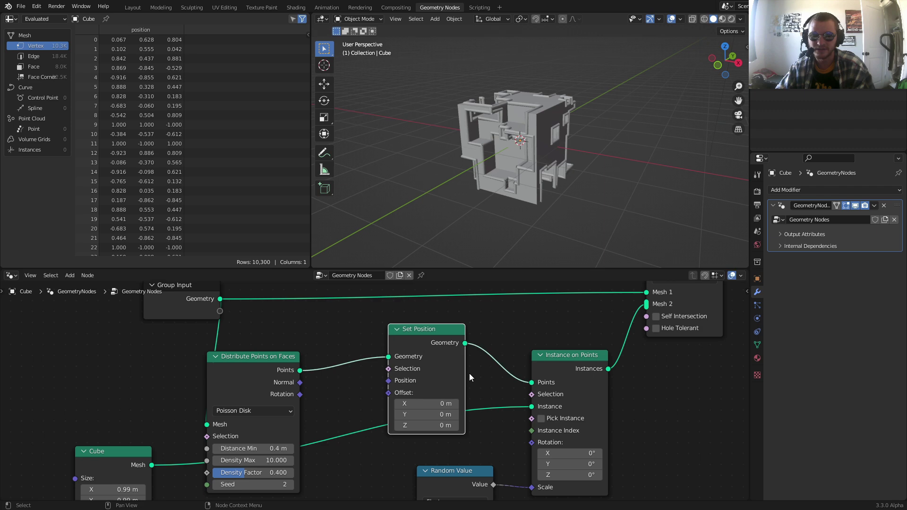
{"action": "left_click_drag", "start_coordinate": [424, 327], "coordinate": [475, 329]}
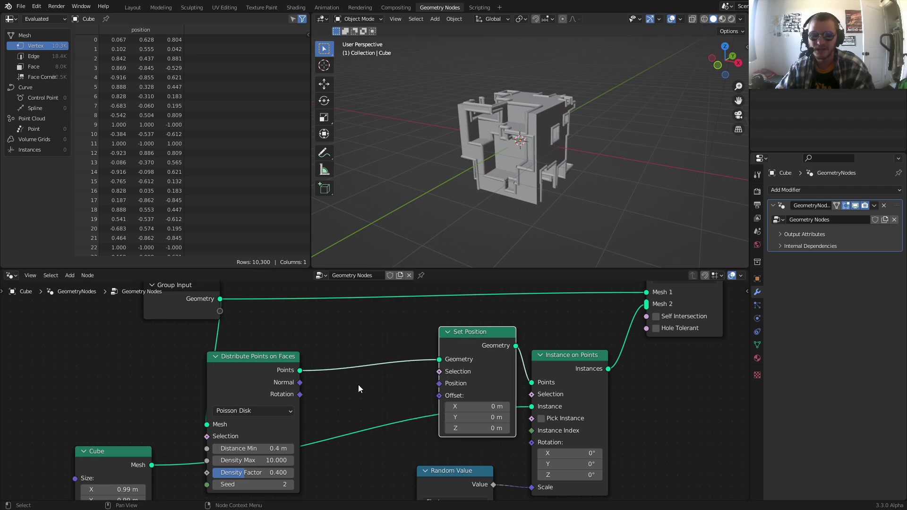
Step: Add a Noise Texture node with its Fac output connected to the Offset of Set Position
{"action": "scroll", "coordinate": [367, 387], "scroll_direction": "down", "scroll_amount": 2}
{"action": "left_click_drag", "start_coordinate": [449, 363], "coordinate": [234, 335]}
{"action": "scroll", "coordinate": [421, 339], "scroll_direction": "up", "scroll_amount": 2}
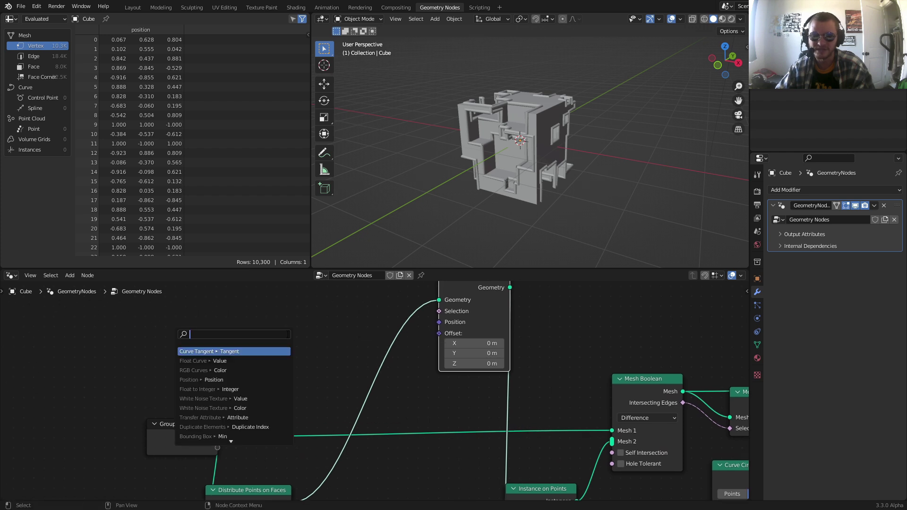
{"action": "type", "text": "noise"}
{"action": "key", "text": "Return"}
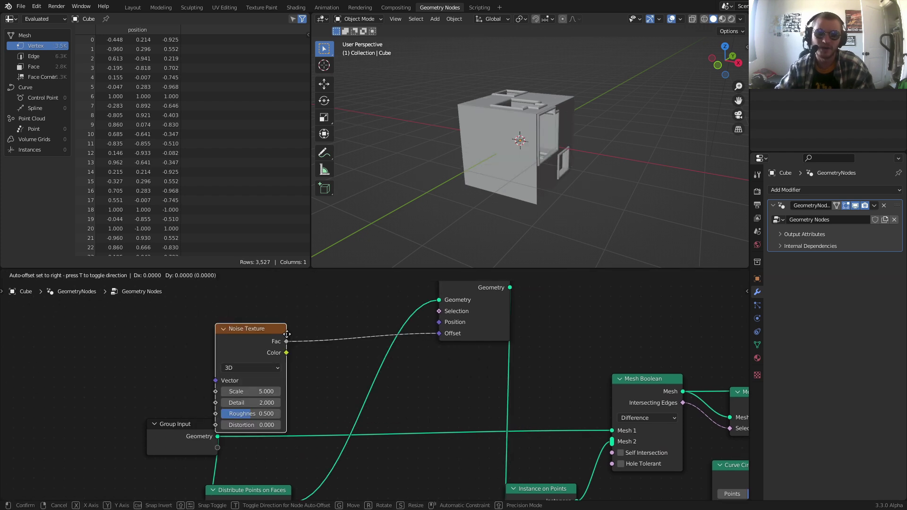
{"action": "left_click", "coordinate": [240, 328]}
Step: Insert a Vector Math node set to Subtract after the Noise Texture, with 0.5 on all three components
{"action": "key", "text": "shift+a"}
{"action": "left_click", "coordinate": [262, 315]}
{"action": "type", "text": "vec"}
{"action": "left_click", "coordinate": [284, 342]}
{"action": "left_click", "coordinate": [298, 347]}
{"action": "left_click", "coordinate": [309, 323]}
{"action": "left_click", "coordinate": [309, 314]}
{"action": "left_click", "coordinate": [315, 358]}
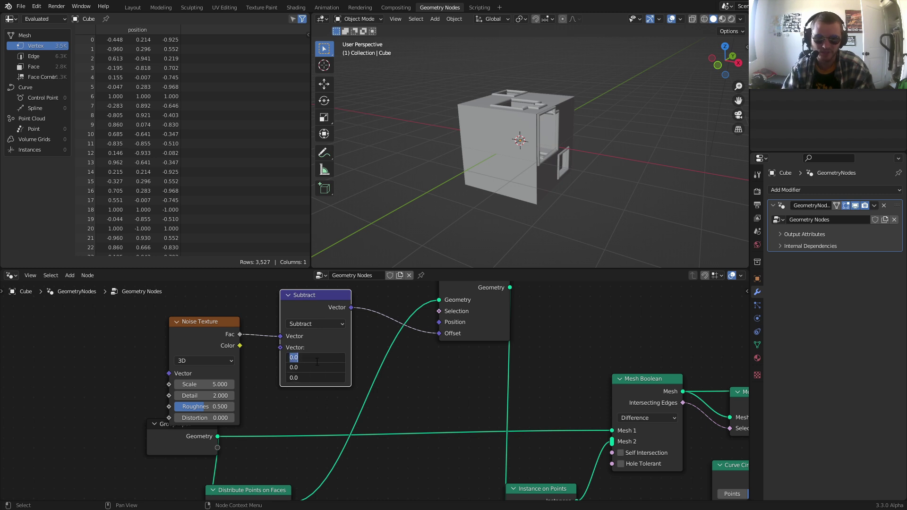
{"action": "key", "text": "Return"}
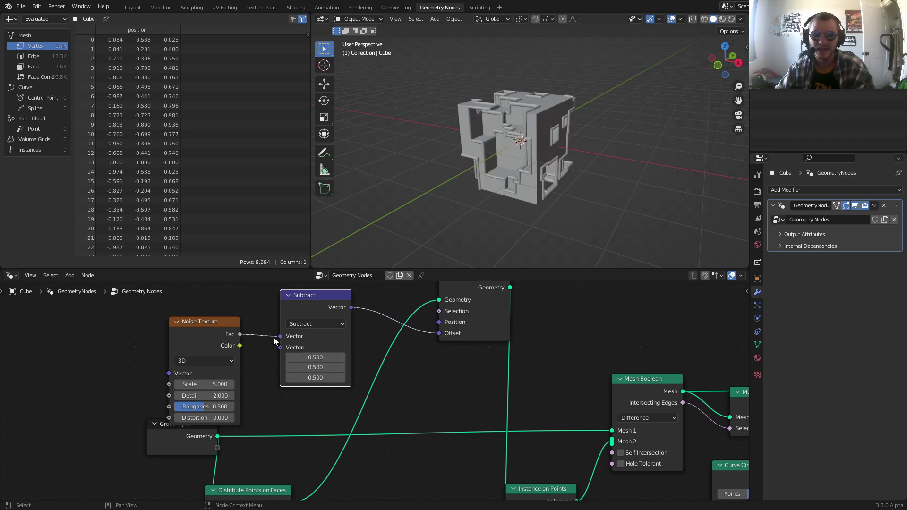
Step: Duplicate the Subtract node, place the copy before Set Position's Offset, and switch its operation to Scale
{"action": "key", "text": "shift+d"}
{"action": "left_click_drag", "start_coordinate": [386, 305], "coordinate": [426, 307]}
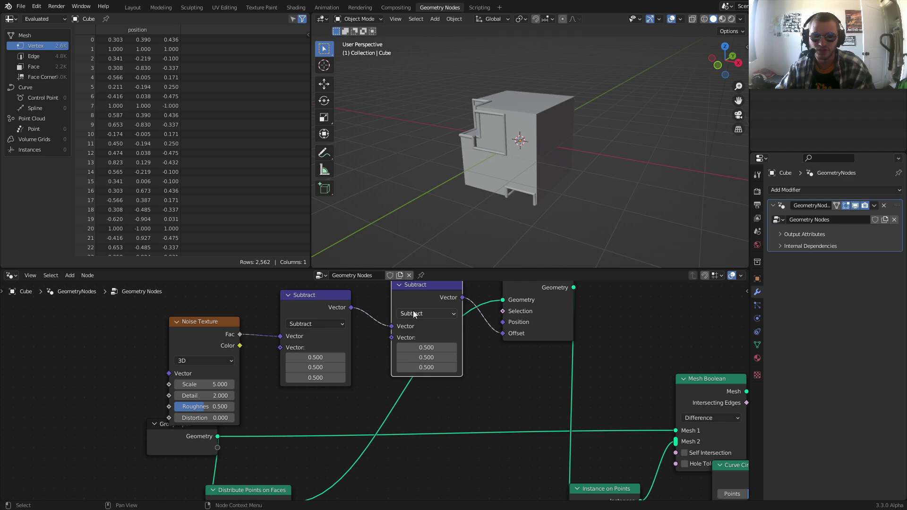
{"action": "left_click", "coordinate": [420, 313]}
{"action": "left_click", "coordinate": [424, 482]}
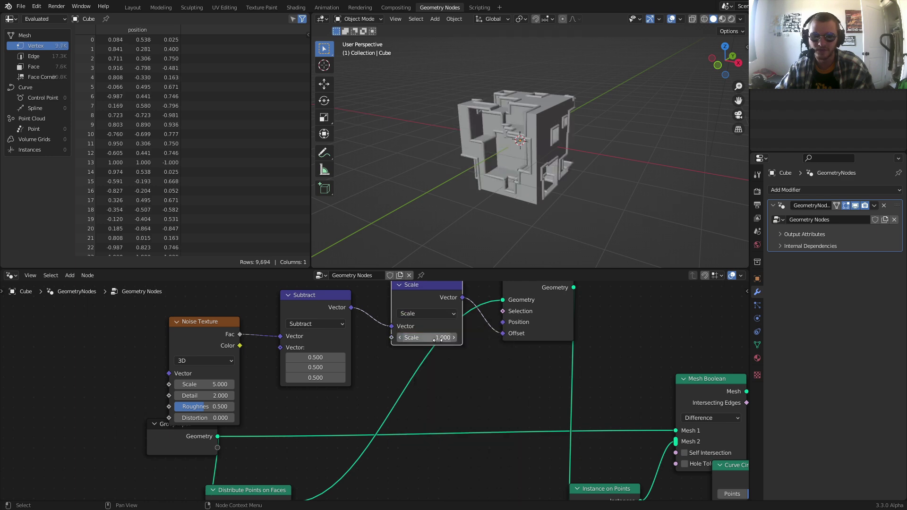
{"action": "left_click_drag", "start_coordinate": [425, 338], "coordinate": [399, 337]}
{"action": "scroll", "coordinate": [248, 383], "scroll_direction": "down", "scroll_amount": 1}
Step: Switch the Noise Texture to 4D and connect the Seconds output of a Scene Time node to its W
{"action": "middle_click_drag", "start_coordinate": [248, 382], "coordinate": [399, 383]}
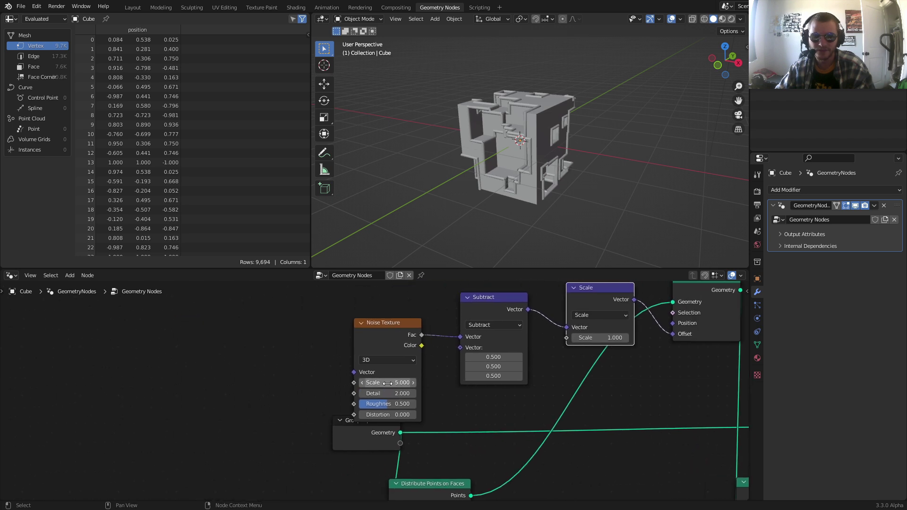
{"action": "left_click", "coordinate": [379, 356]}
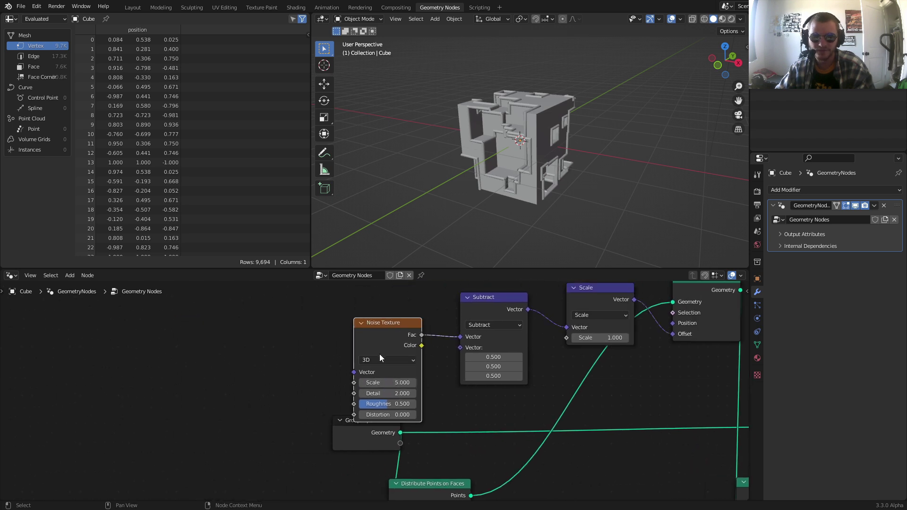
{"action": "left_click", "coordinate": [380, 355]}
{"action": "key", "text": "4"}
{"action": "left_click_drag", "start_coordinate": [368, 375], "coordinate": [361, 348]}
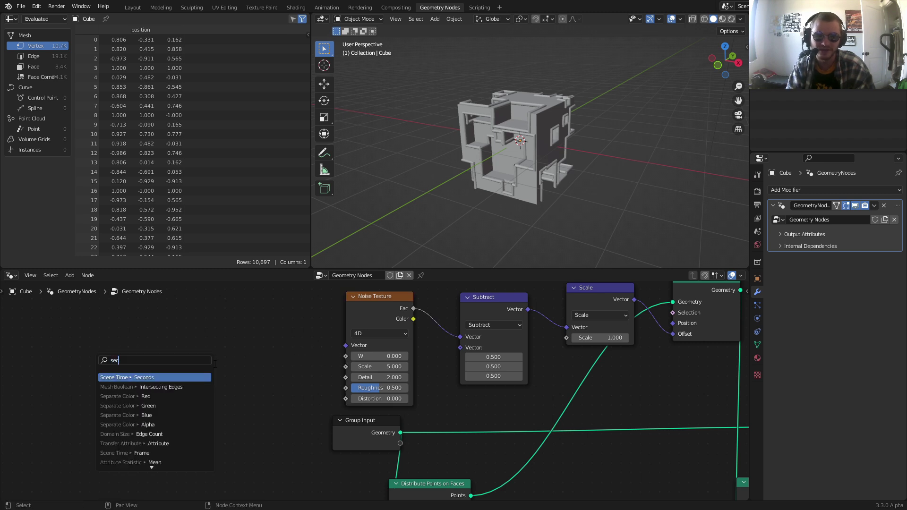
{"action": "key", "text": "Return"}
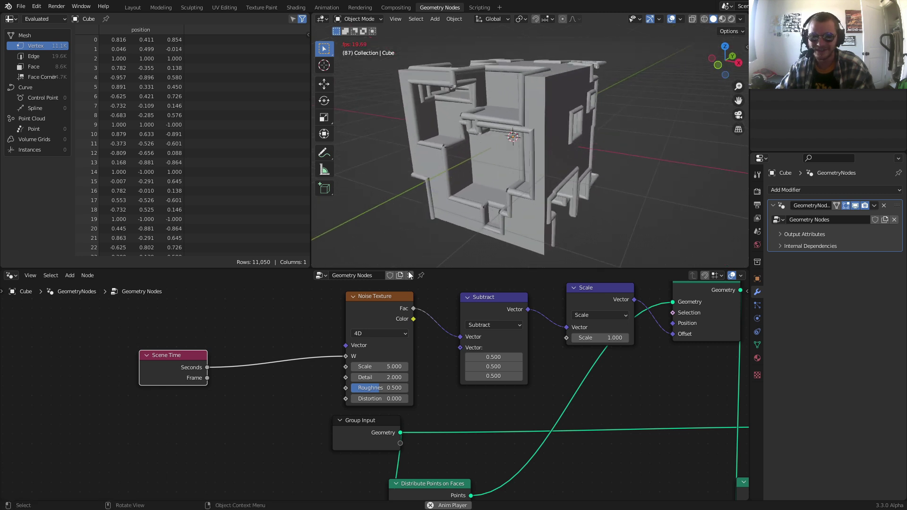
Step: Insert a Math node set to Divide by 5 between Scene Time and the noise W, and play the animation
{"action": "key", "text": "space"}
{"action": "key", "text": "shift+a"}
{"action": "left_click", "coordinate": [265, 312]}
{"action": "type", "text": "ma"}
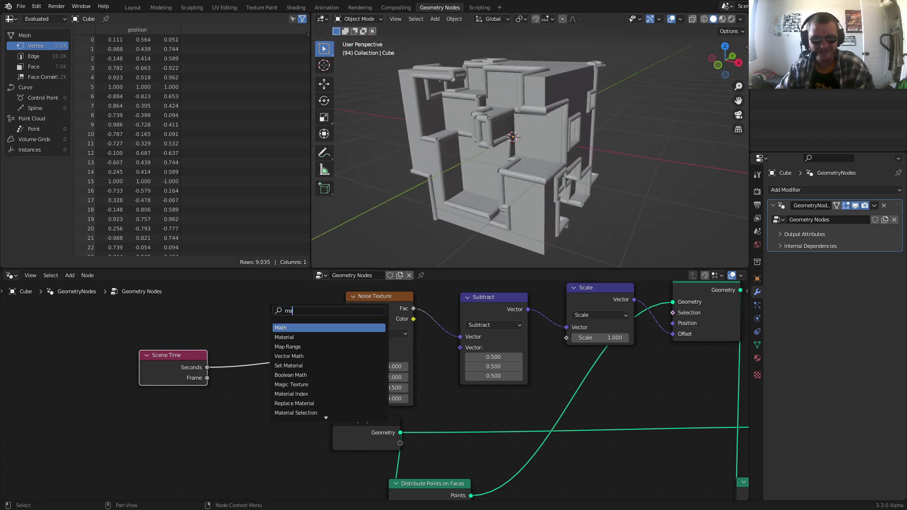
{"action": "key", "text": "Return"}
{"action": "left_click", "coordinate": [260, 348]}
{"action": "left_click", "coordinate": [268, 354]}
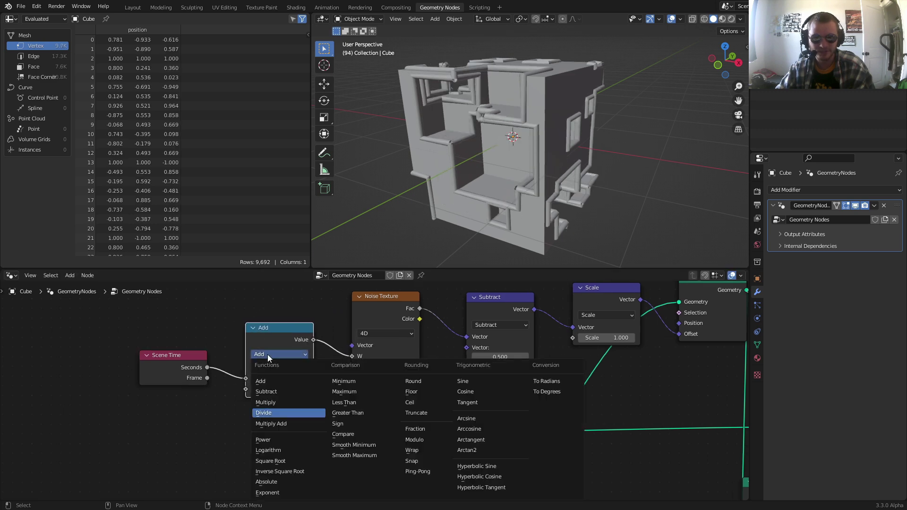
{"action": "left_click", "coordinate": [274, 387]}
{"action": "left_click", "coordinate": [278, 391]}
{"action": "type", "text": "5"}
{"action": "key", "text": "Return"}
{"action": "key", "text": "space"}
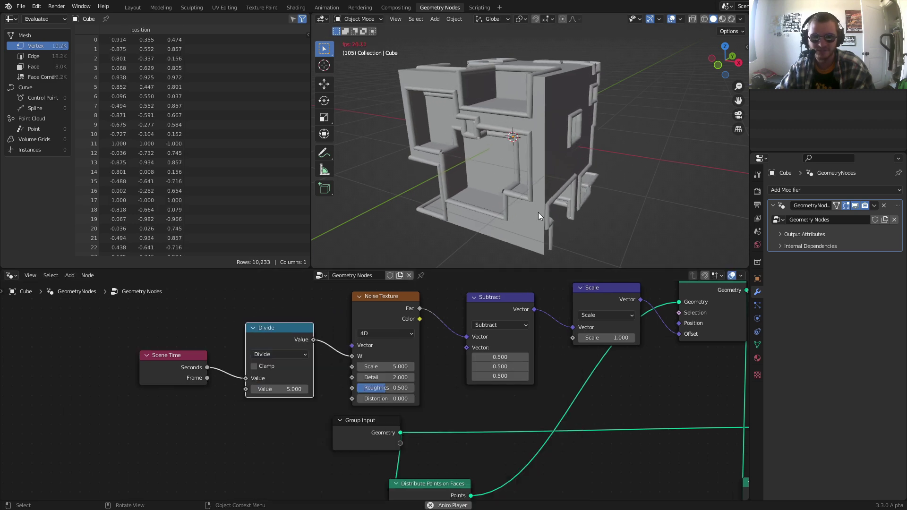
Step: Set the Scale value of the vector Scale node to 4 and stop the playback
{"action": "middle_click_drag", "start_coordinate": [637, 325], "coordinate": [543, 352]}
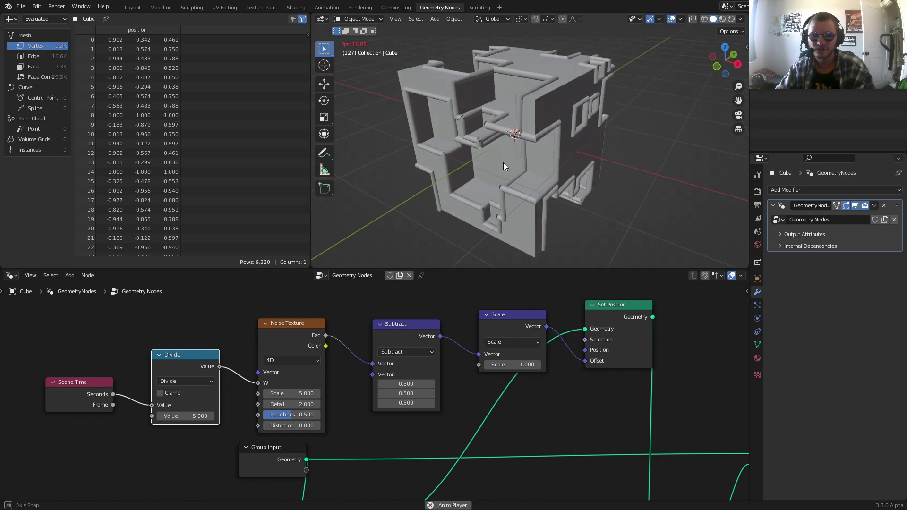
{"action": "left_click", "coordinate": [513, 365]}
{"action": "type", "text": "4"}
{"action": "key", "text": "Return"}
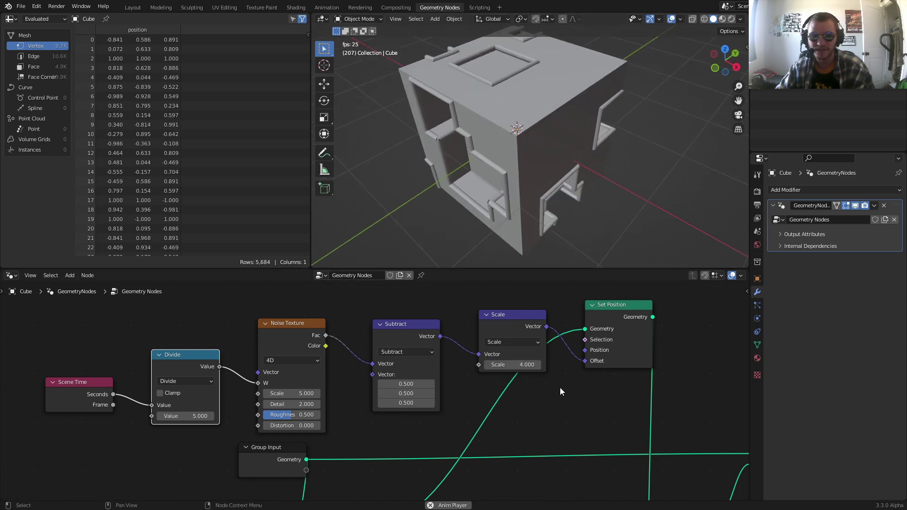
{"action": "key", "text": "space"}
Step: Route Instance on Points to the Group Output and play the animation to preview the moving cubes
{"action": "scroll", "coordinate": [563, 378], "scroll_direction": "down", "scroll_amount": 3}
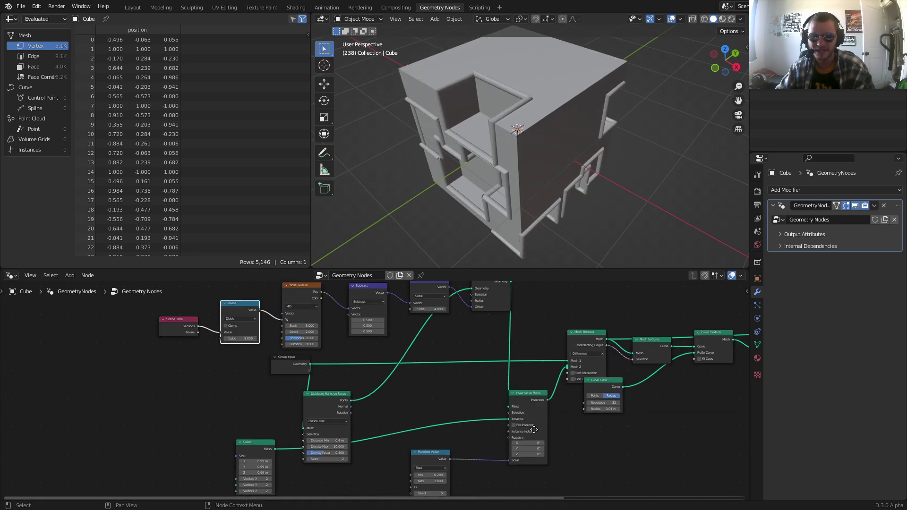
{"action": "left_click", "coordinate": [531, 399], "text": "ctrl+shift"}
{"action": "key", "text": "space"}
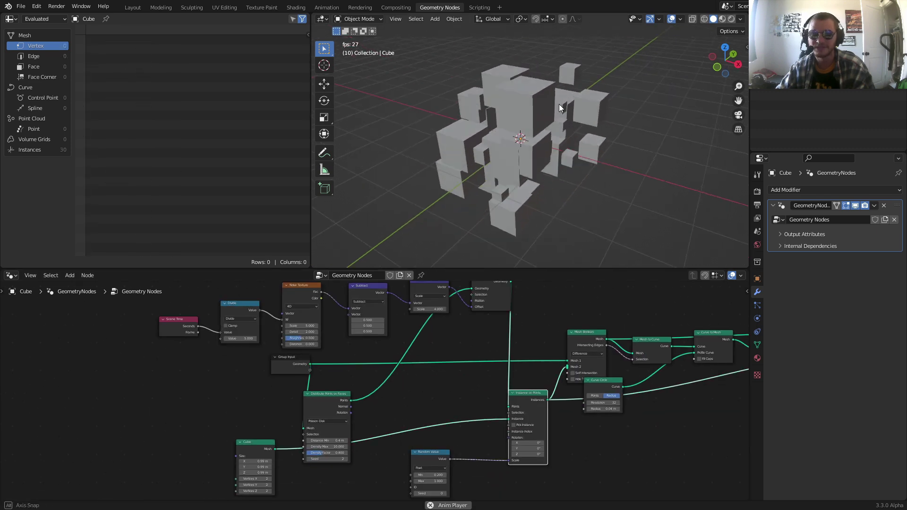
Step: Feed the Noise Texture's Color output into the Subtract node instead of Fac and replay the animation
{"action": "scroll", "coordinate": [312, 340], "scroll_direction": "up", "scroll_amount": 4}
{"action": "key", "text": "space"}
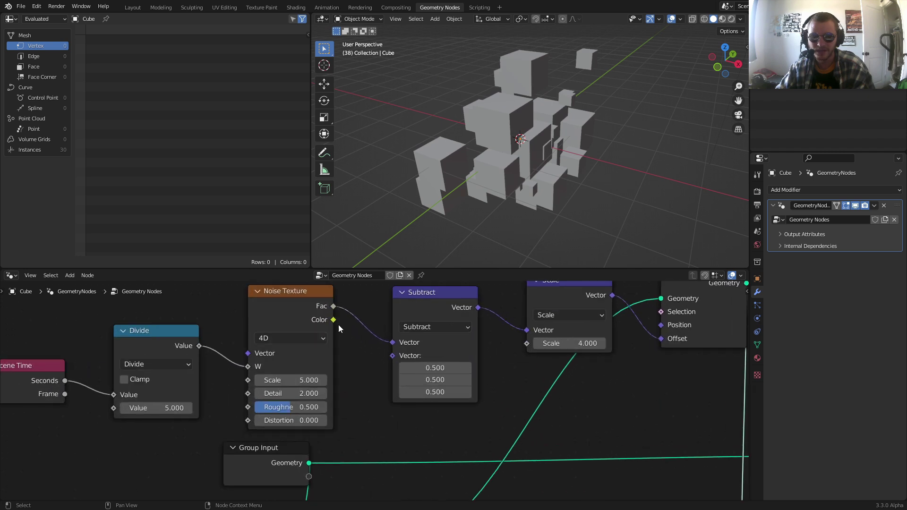
{"action": "left_click_drag", "start_coordinate": [333, 320], "coordinate": [392, 342]}
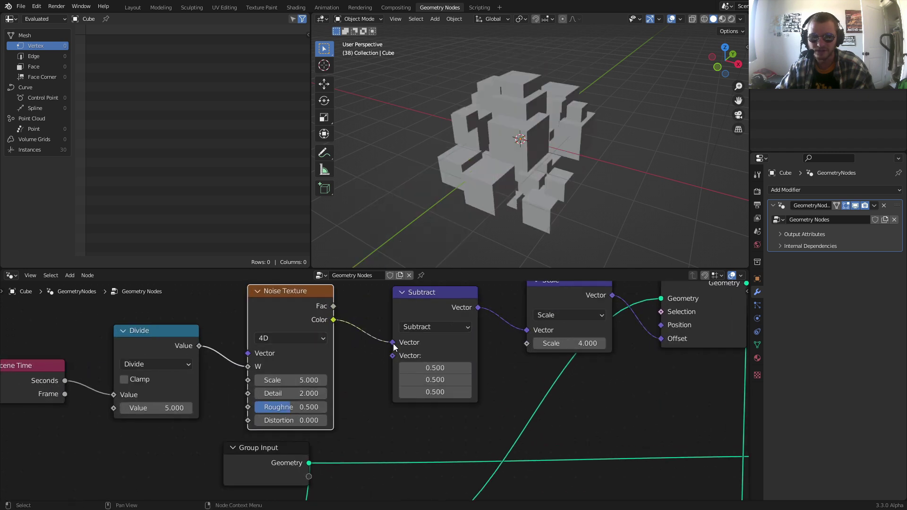
{"action": "key", "text": "space"}
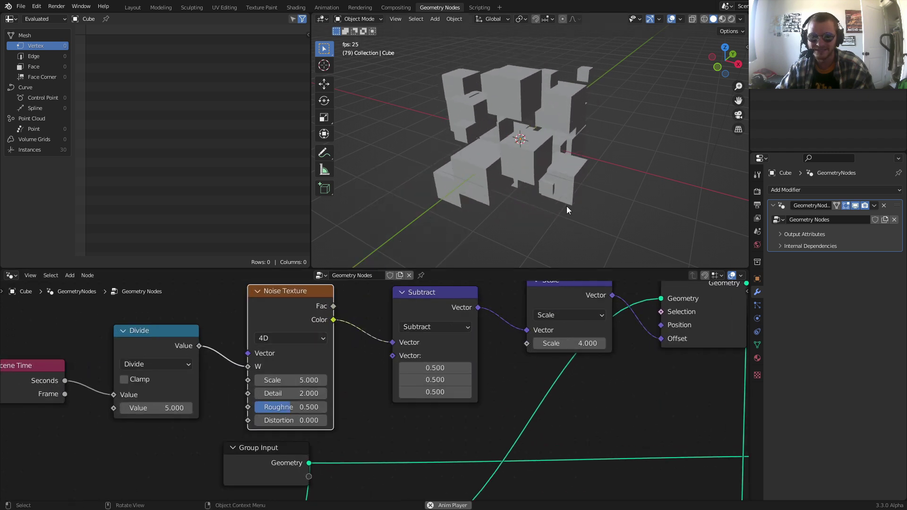
Step: Preview the Mesh Boolean result by routing it to the Group Output and playing the animation
{"action": "scroll", "coordinate": [554, 344], "scroll_direction": "down", "scroll_amount": 3}
{"action": "middle_click_drag", "start_coordinate": [554, 344], "coordinate": [352, 288]}
{"action": "key", "text": "space"}
{"action": "left_click", "coordinate": [483, 342], "text": "ctrl+shift"}
{"action": "key", "text": "space"}
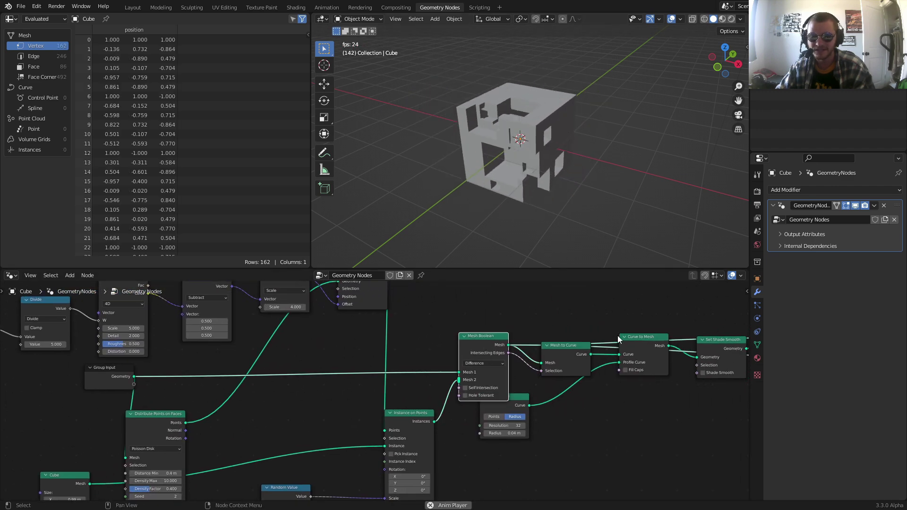
Step: Route the trim's Set Shade Smooth node to the Group Output and play the animation of the outlines alone
{"action": "key", "text": "space"}
{"action": "middle_click_drag", "start_coordinate": [629, 356], "coordinate": [495, 343]}
{"action": "left_click", "coordinate": [577, 328], "text": "ctrl+shift"}
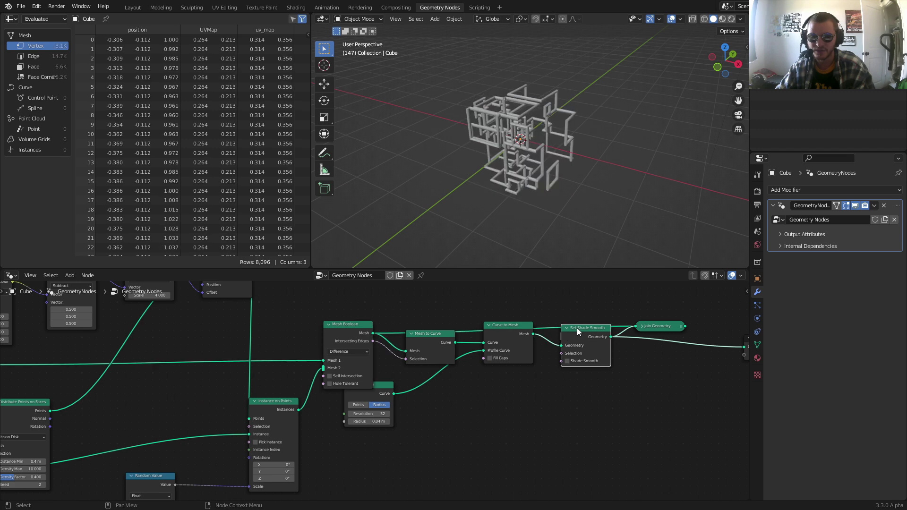
{"action": "key", "text": "space"}
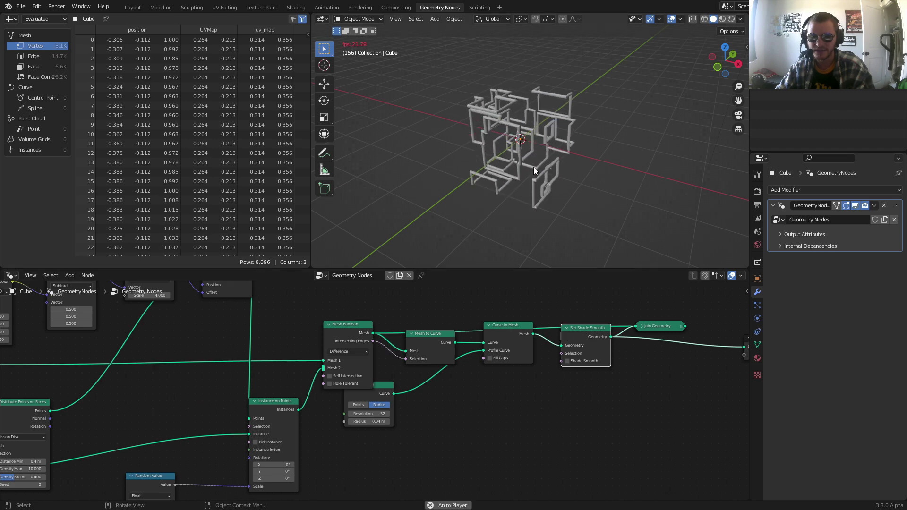
Step: Route Join Geometry back to the Group Output and inspect the animated cube with its trim up close
{"action": "left_click", "coordinate": [664, 324], "text": "ctrl+shift"}
{"action": "scroll", "coordinate": [510, 89], "scroll_direction": "up", "scroll_amount": 4}
{"action": "middle_click_drag", "start_coordinate": [515, 110], "coordinate": [518, 122]}
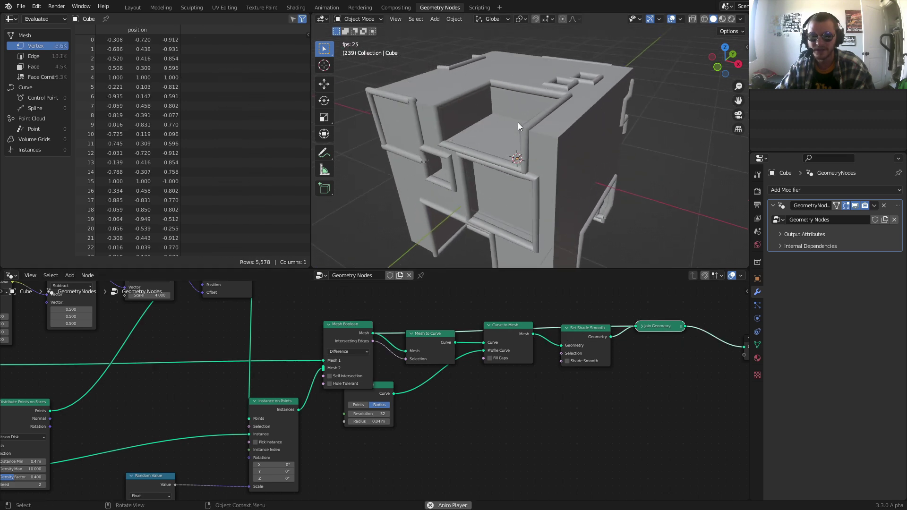
{"action": "scroll", "coordinate": [517, 123], "scroll_direction": "down", "scroll_amount": 2}
Step: Stop the playback and set the Scale value of the vector Scale node to 3
{"action": "key", "text": "space"}
{"action": "middle_click_drag", "start_coordinate": [321, 374], "coordinate": [573, 371]}
{"action": "middle_click_drag", "start_coordinate": [361, 345], "coordinate": [486, 399]}
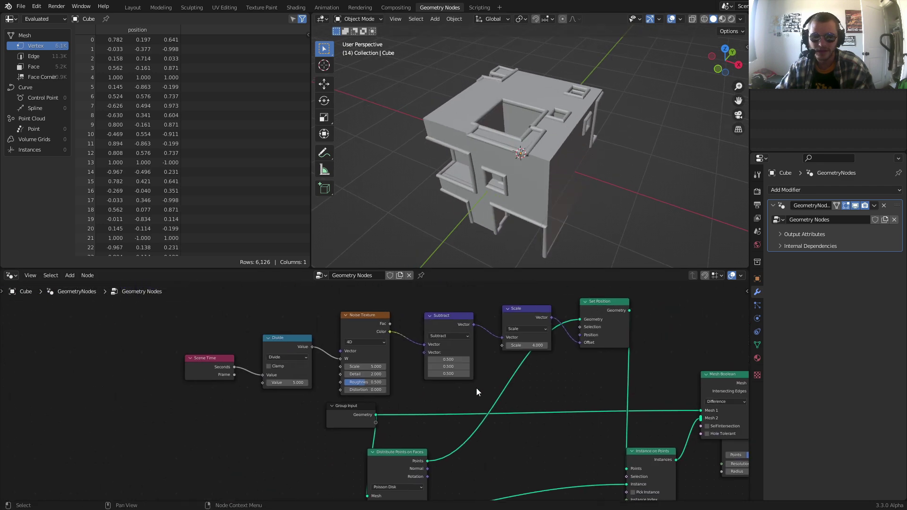
{"action": "scroll", "coordinate": [536, 333], "scroll_direction": "up", "scroll_amount": 2}
{"action": "double_click", "coordinate": [563, 332]}
{"action": "type", "text": "3"}
{"action": "key", "text": "Return"}
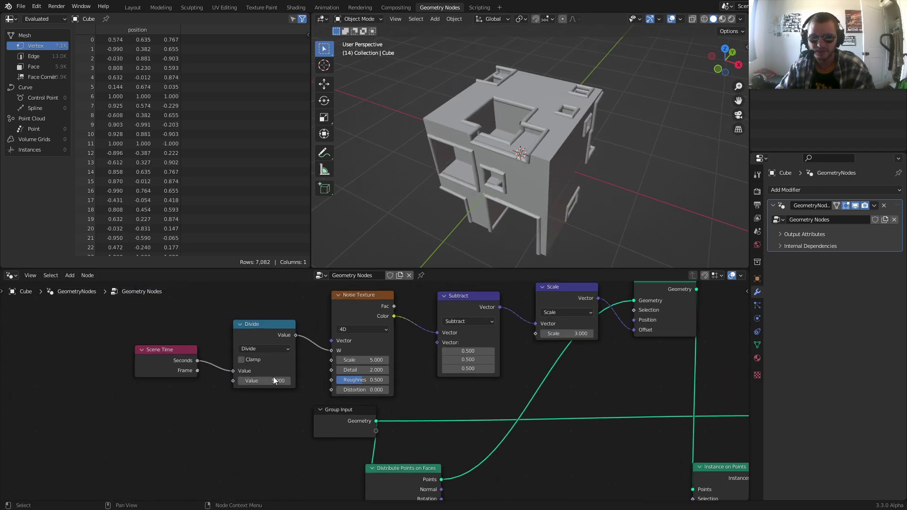
Step: Set the divisor of the Divide node to 7 and play the animation from another angle
{"action": "type", "text": "7"}
{"action": "key", "text": "Return"}
{"action": "key", "text": "space"}
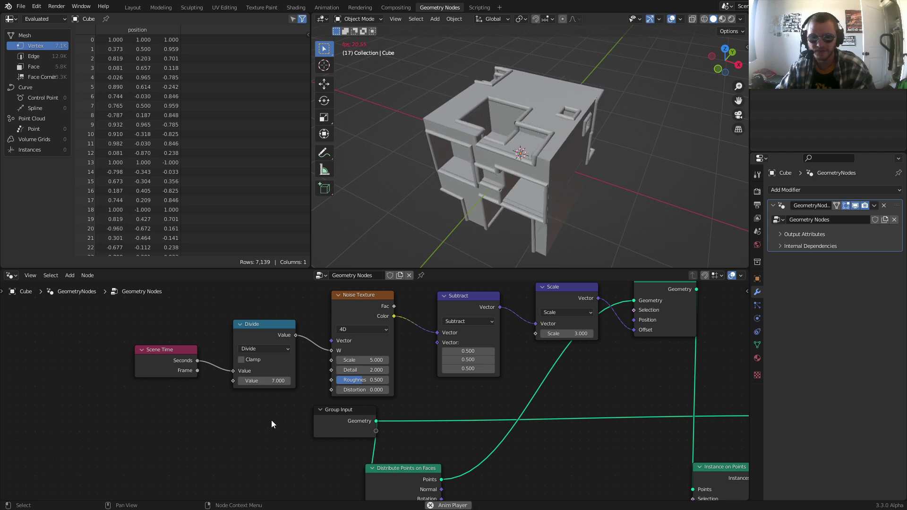
{"action": "middle_click_drag", "start_coordinate": [564, 150], "coordinate": [541, 148]}
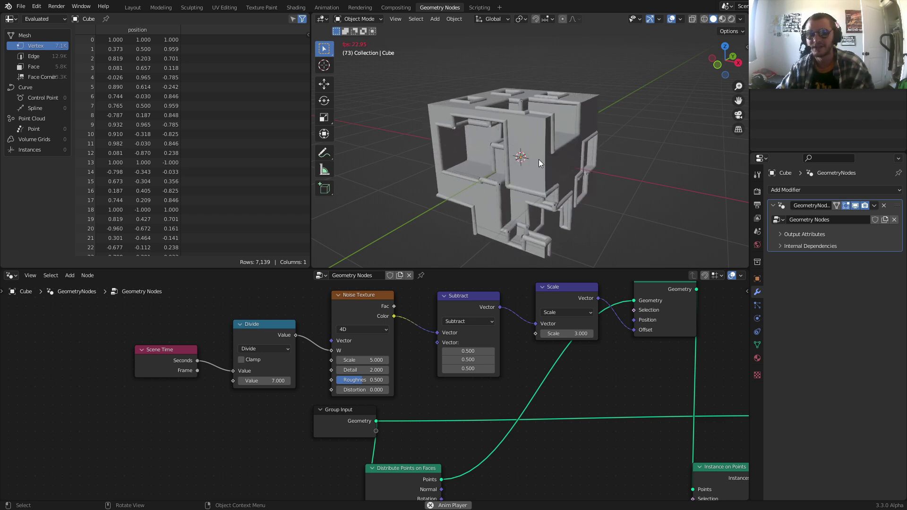
Step: Duplicate the Instance on Points node below the original and feed Set Position's geometry into the copy's Points input
{"action": "scroll", "coordinate": [587, 324], "scroll_direction": "down", "scroll_amount": 3}
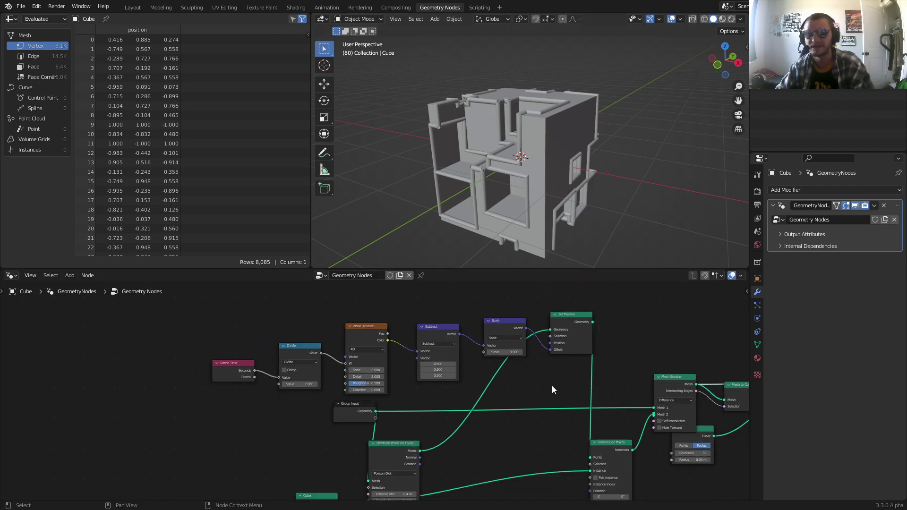
{"action": "middle_click_drag", "start_coordinate": [551, 380], "coordinate": [543, 314]}
{"action": "key", "text": "shift+d"}
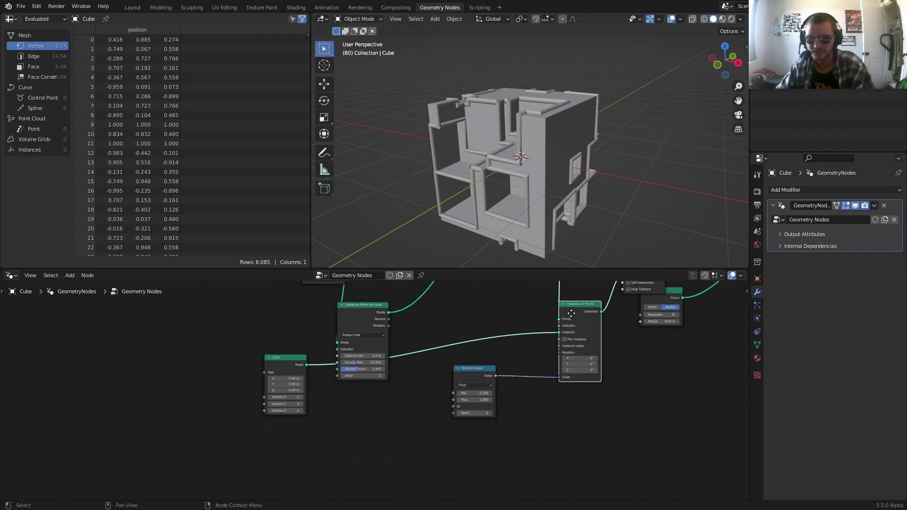
{"action": "middle_click_drag", "start_coordinate": [568, 367], "coordinate": [560, 422]}
{"action": "scroll", "coordinate": [537, 336], "scroll_direction": "down", "scroll_amount": 4}
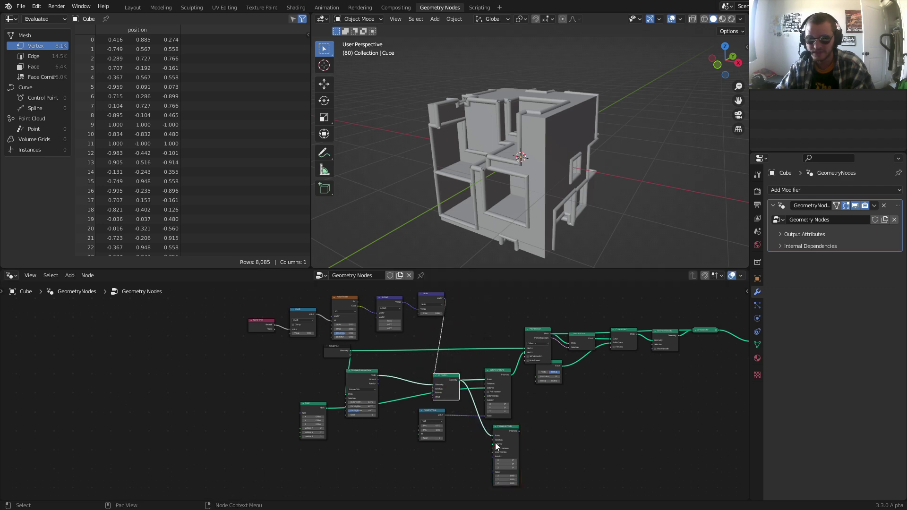
{"action": "scroll", "coordinate": [495, 444], "scroll_direction": "up", "scroll_amount": 4}
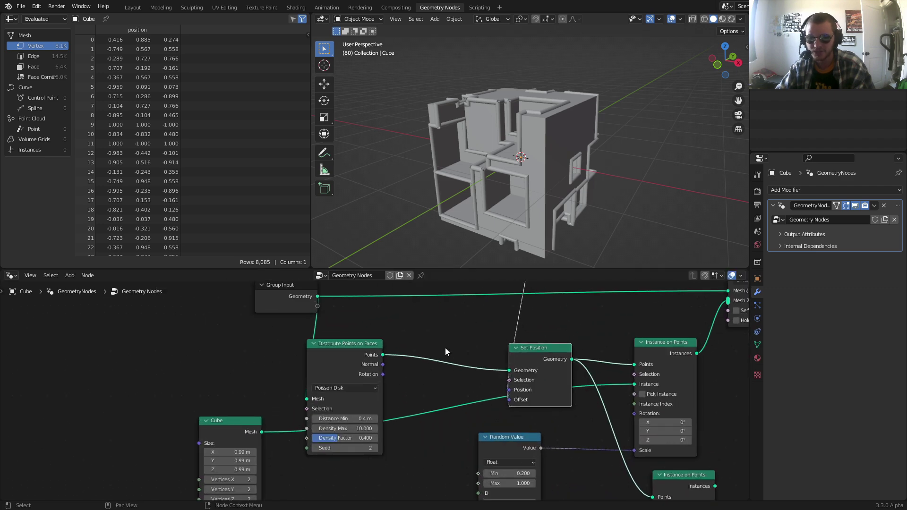
Step: Add a UV Sphere as the instance of the duplicated Instance on Points, preview it playing and set its radius to 0.13 m
{"action": "middle_click_drag", "start_coordinate": [547, 425], "coordinate": [452, 316]}
{"action": "scroll", "coordinate": [586, 405], "scroll_direction": "up", "scroll_amount": 4}
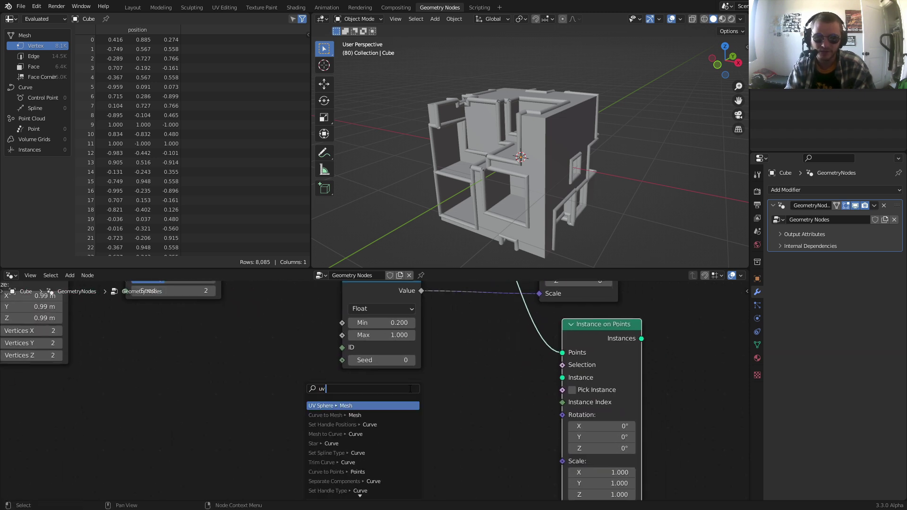
{"action": "key", "text": "Return"}
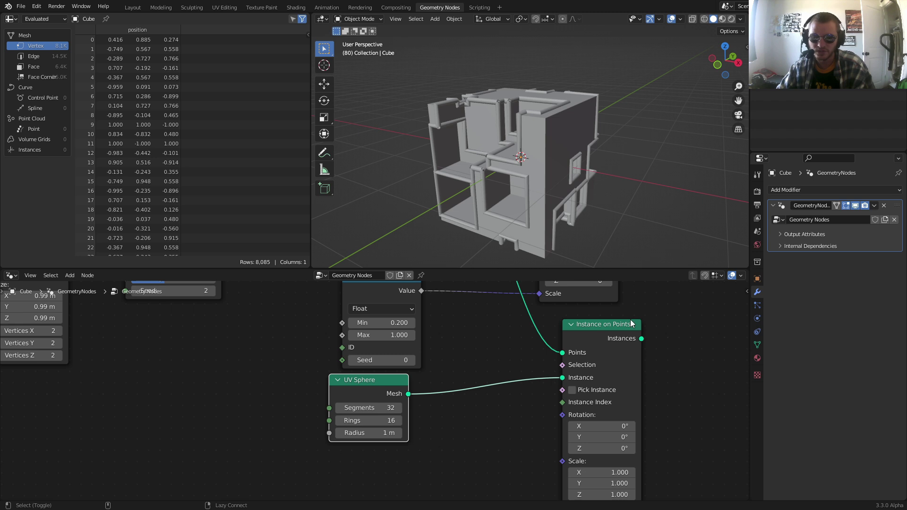
{"action": "left_click", "coordinate": [623, 331], "text": "ctrl+shift"}
{"action": "key", "text": "space"}
{"action": "left_click_drag", "start_coordinate": [369, 433], "coordinate": [328, 433]}
{"action": "middle_click_drag", "start_coordinate": [457, 437], "coordinate": [440, 345]}
{"action": "key", "text": "shift+a"}
{"action": "left_click", "coordinate": [427, 316]}
{"action": "type", "text": "rand"}
{"action": "left_click", "coordinate": [446, 340]}
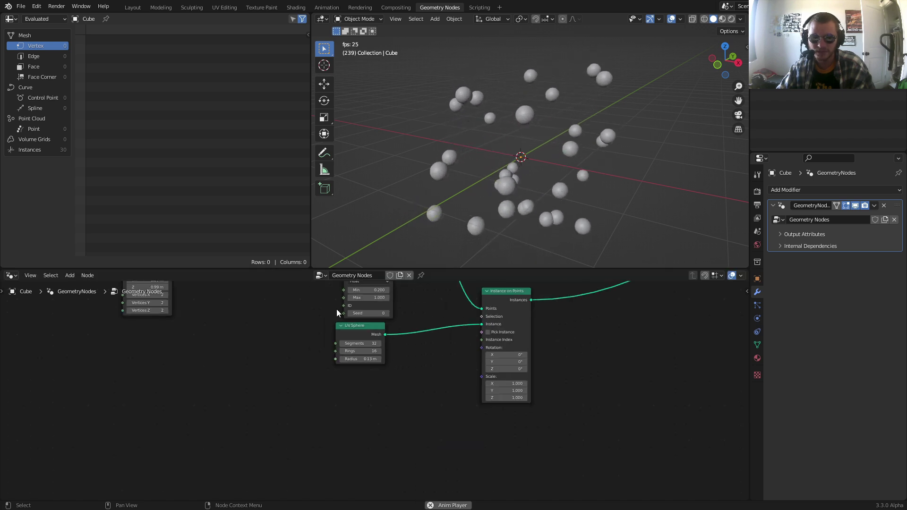
Step: Connect the existing Random Value output to the Scale input of the sphere Instance on Points node
{"action": "scroll", "coordinate": [337, 309], "scroll_direction": "up", "scroll_amount": 2}
{"action": "middle_click_drag", "start_coordinate": [422, 363], "coordinate": [389, 403]}
{"action": "middle_click_drag", "start_coordinate": [452, 329], "coordinate": [405, 310]}
{"action": "left_click_drag", "start_coordinate": [421, 338], "coordinate": [489, 418]}
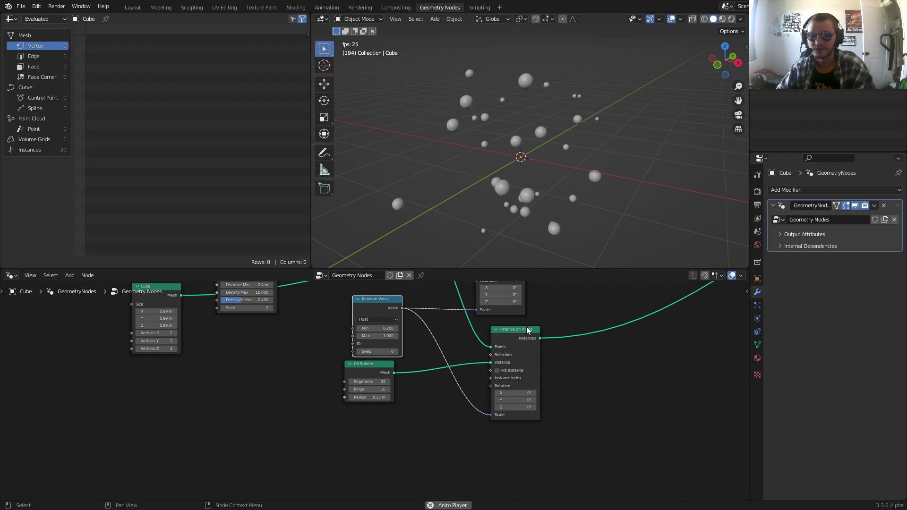
Step: Compare the animated cube instances with the sphere instances by previewing each Instance on Points node in turn
{"action": "key", "text": "space"}
{"action": "middle_click_drag", "start_coordinate": [507, 323], "coordinate": [491, 335]}
{"action": "scroll", "coordinate": [492, 331], "scroll_direction": "down", "scroll_amount": 1}
{"action": "left_click", "coordinate": [491, 299], "text": "ctrl+shift"}
{"action": "key", "text": "space"}
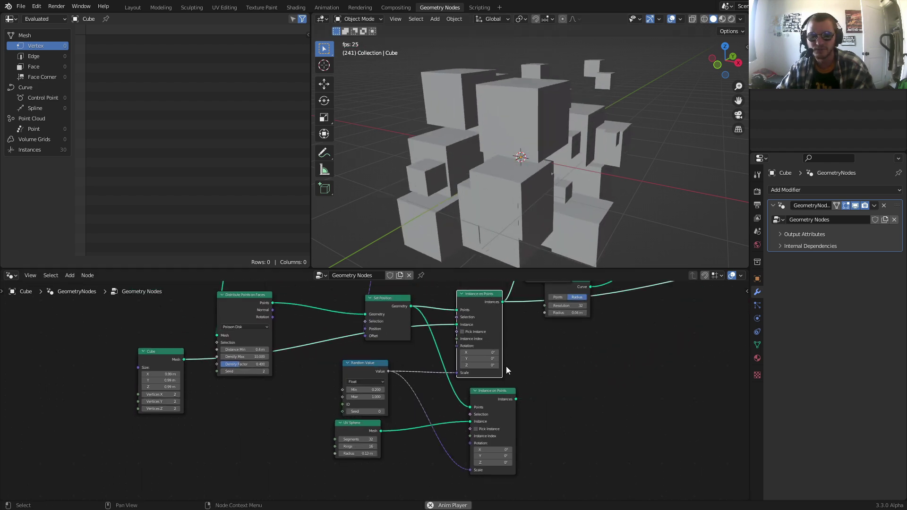
{"action": "left_click", "coordinate": [499, 399], "text": "ctrl+shift"}
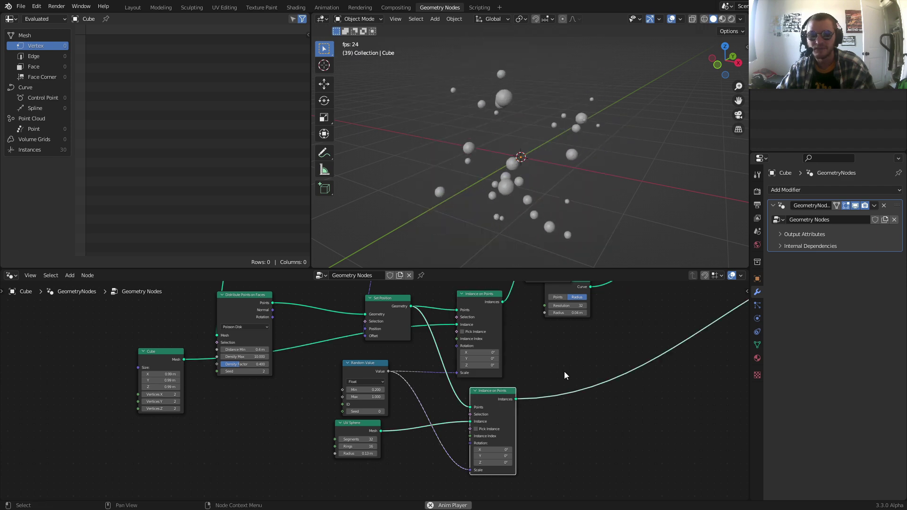
Step: Connect the sphere instances into Join Geometry, route it to the Group Output and play the combined animation
{"action": "key", "text": "space"}
{"action": "scroll", "coordinate": [563, 370], "scroll_direction": "down", "scroll_amount": 2}
{"action": "middle_click_drag", "start_coordinate": [562, 370], "coordinate": [413, 432]}
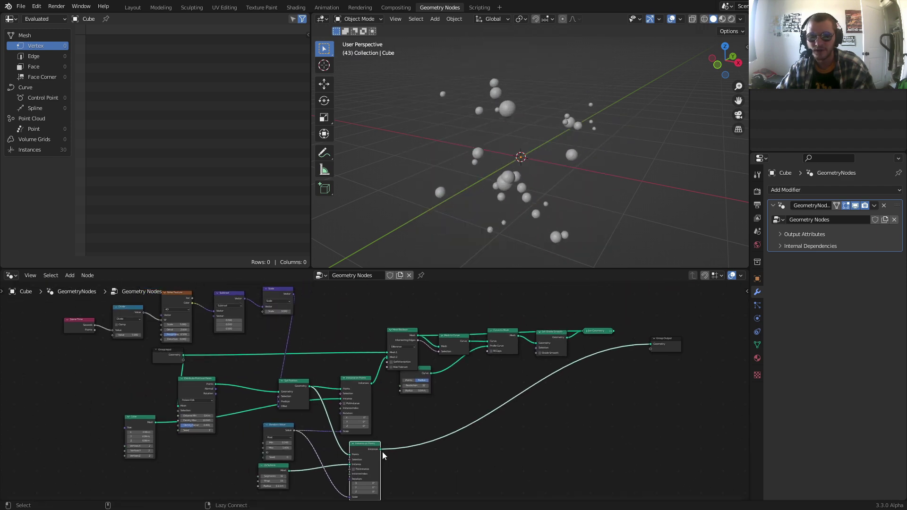
{"action": "left_click", "coordinate": [596, 330], "text": "ctrl+shift"}
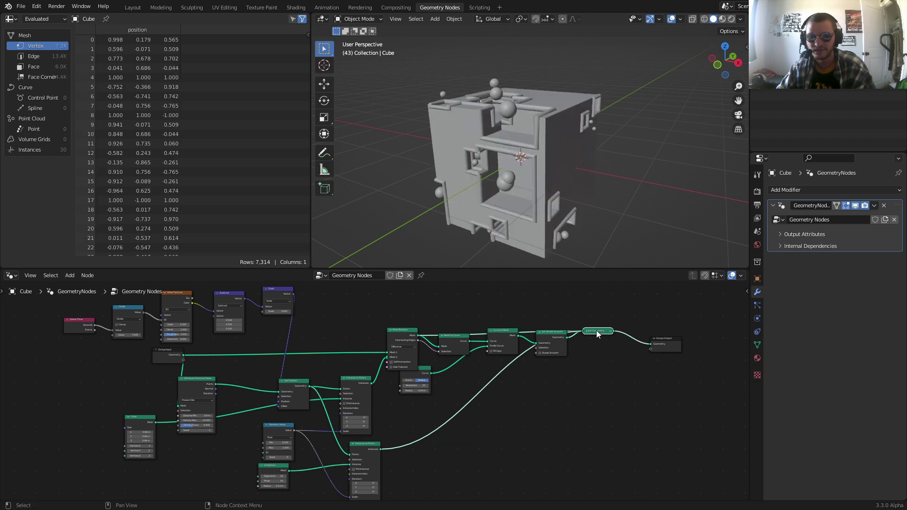
{"action": "key", "text": "space"}
{"action": "scroll", "coordinate": [534, 115], "scroll_direction": "up", "scroll_amount": 2}
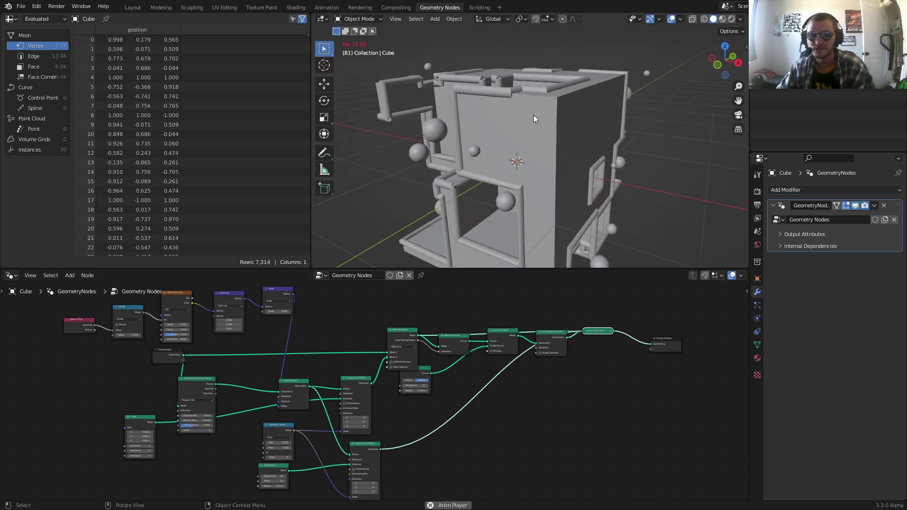
{"action": "middle_click_drag", "start_coordinate": [602, 106], "coordinate": [640, 112]}
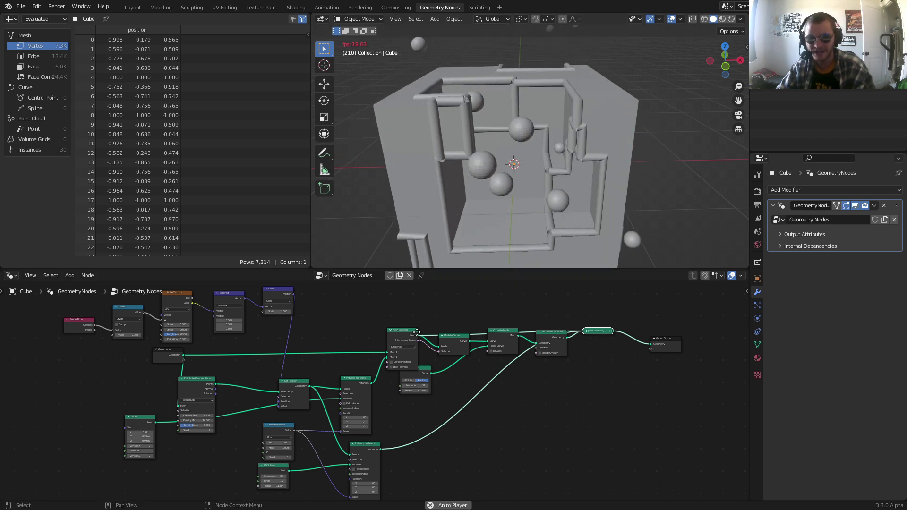
Step: Stop the playback and set the UV Sphere's radius to 0.07 m
{"action": "middle_click_drag", "start_coordinate": [443, 456], "coordinate": [515, 439]}
{"action": "middle_click_drag", "start_coordinate": [469, 312], "coordinate": [430, 445]}
{"action": "scroll", "coordinate": [327, 294], "scroll_direction": "down", "scroll_amount": 1}
{"action": "scroll", "coordinate": [326, 309], "scroll_direction": "up", "scroll_amount": 8}
{"action": "middle_click_drag", "start_coordinate": [326, 312], "coordinate": [417, 382]}
{"action": "key", "text": "space"}
{"action": "scroll", "coordinate": [373, 386], "scroll_direction": "up", "scroll_amount": 5}
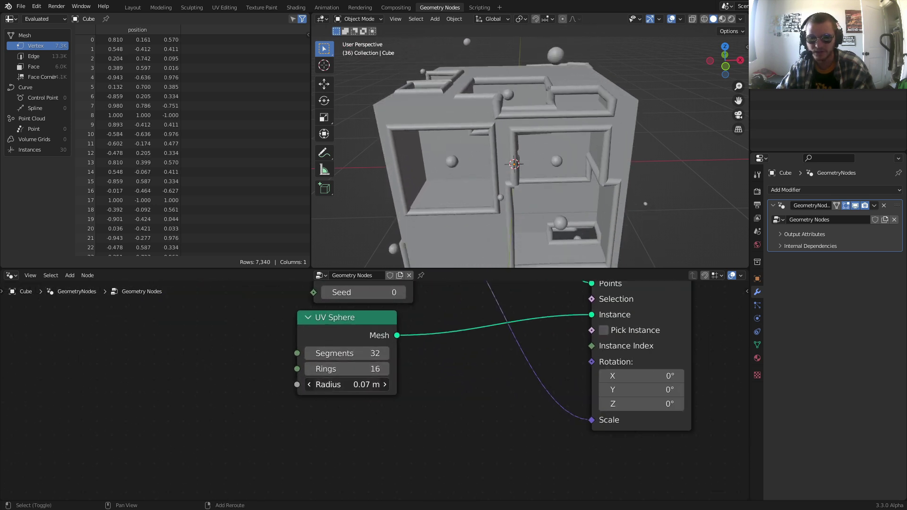
Step: Insert a Set Shade Smooth node between the UV Sphere and its Instance on Points node
{"action": "left_click_drag", "start_coordinate": [347, 324], "coordinate": [319, 361]}
{"action": "key", "text": "shift+a"}
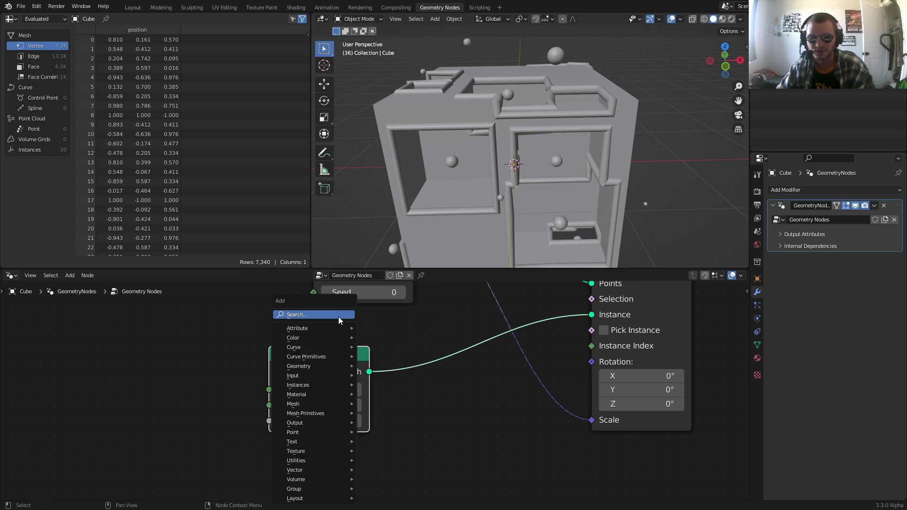
{"action": "type", "text": "set s"}
{"action": "left_click", "coordinate": [370, 344]}
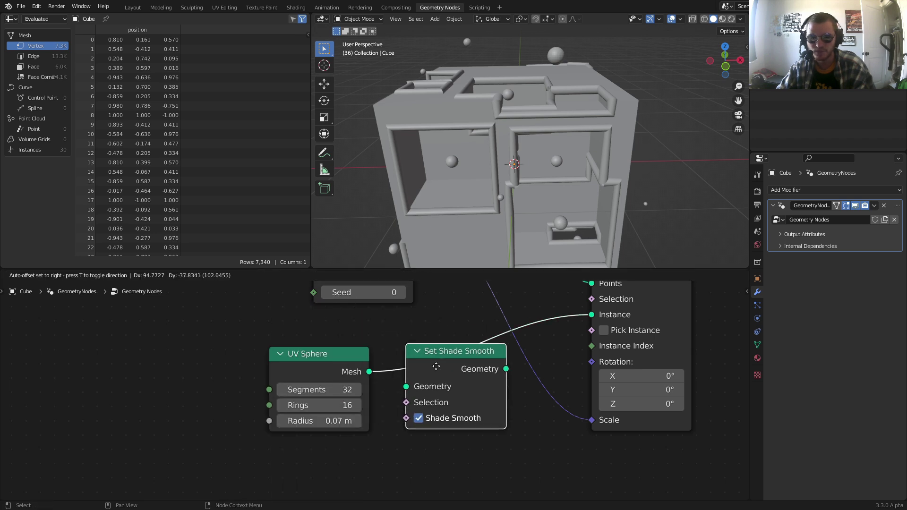
{"action": "left_click", "coordinate": [454, 368]}
Step: Play the animation and set the UV Sphere's radius to 0.15 m
{"action": "key", "text": "space"}
{"action": "scroll", "coordinate": [564, 175], "scroll_direction": "down", "scroll_amount": 6}
{"action": "middle_click_drag", "start_coordinate": [564, 151], "coordinate": [548, 151]}
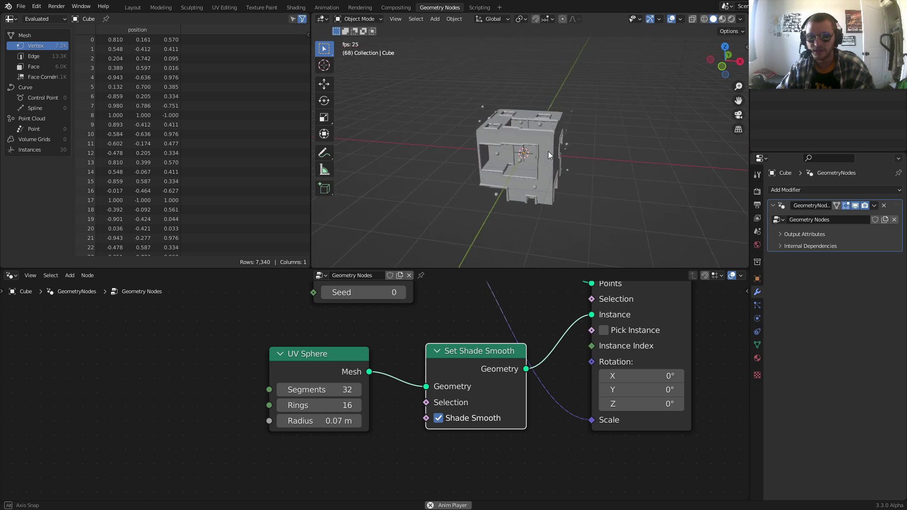
{"action": "scroll", "coordinate": [548, 151], "scroll_direction": "up", "scroll_amount": 2}
{"action": "left_click_drag", "start_coordinate": [330, 420], "coordinate": [336, 421], "text": "shift"}
Step: Drive the cube object's X rotation with #frame/30 and its Y rotation with #frame/50
{"action": "key", "text": "n"}
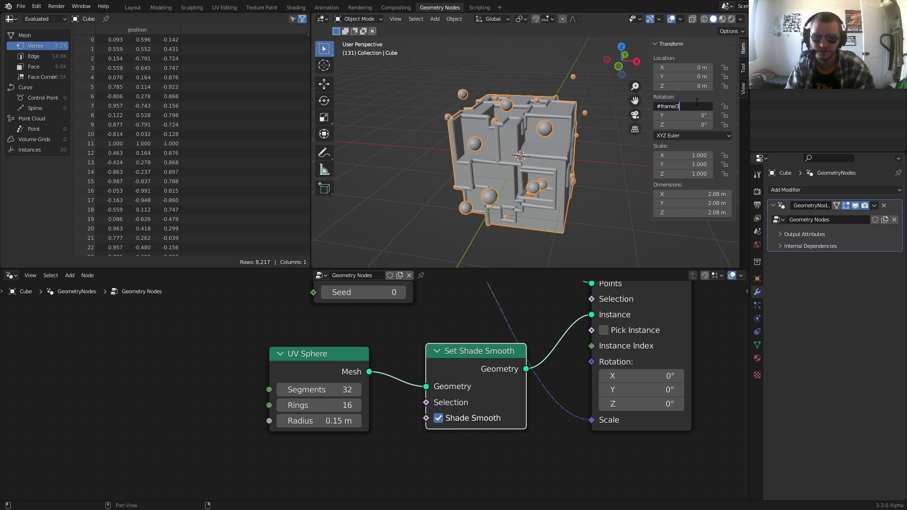
{"action": "key", "text": "Return"}
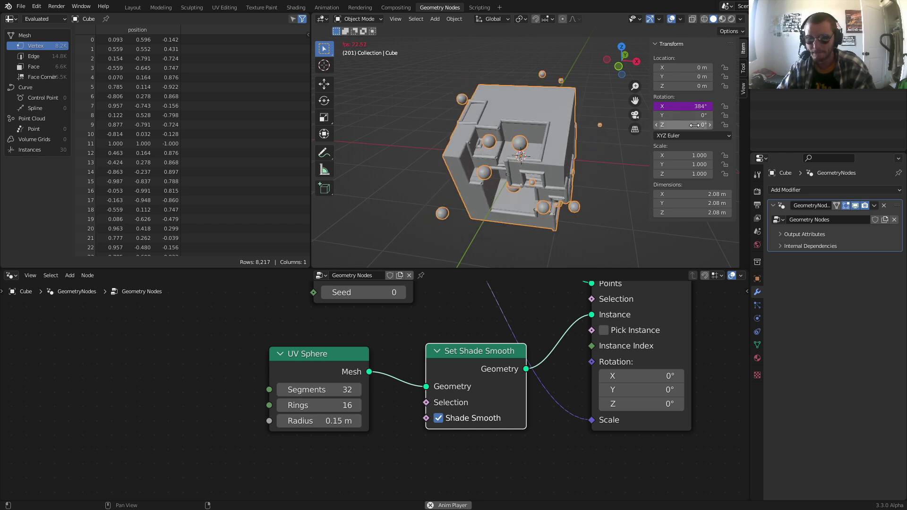
{"action": "left_click", "coordinate": [685, 116]}
{"action": "type", "text": "#frame/50"}
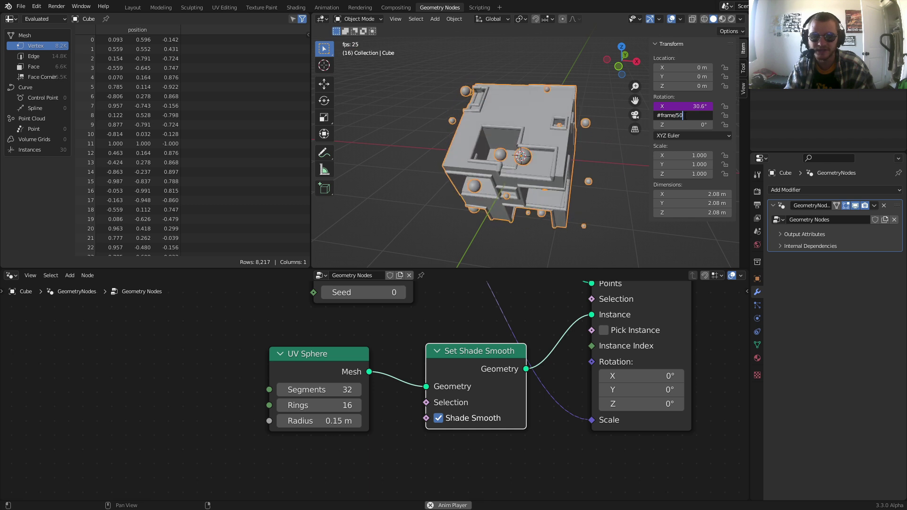
{"action": "key", "text": "Return"}
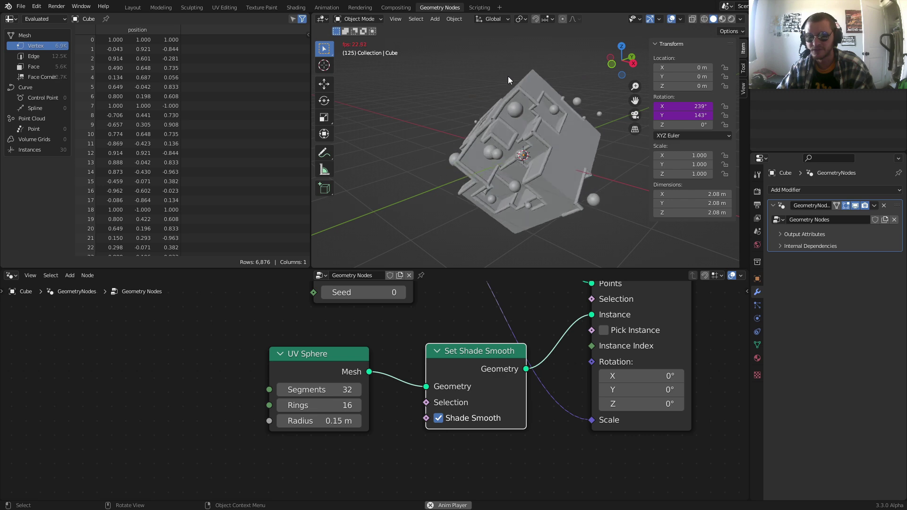
Step: Stop the playback and move the trim's Set Shade Smooth node down, clear of the Curve to Mesh node
{"action": "key", "text": "space"}
{"action": "scroll", "coordinate": [580, 311], "scroll_direction": "down", "scroll_amount": 3}
{"action": "middle_click_drag", "start_coordinate": [662, 338], "coordinate": [452, 418]}
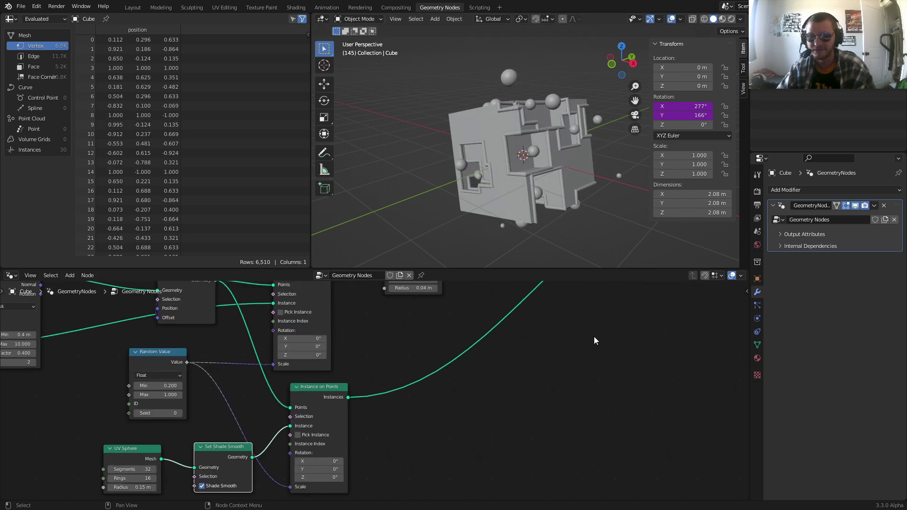
{"action": "middle_click_drag", "start_coordinate": [592, 338], "coordinate": [500, 409]}
{"action": "scroll", "coordinate": [552, 159], "scroll_direction": "up", "scroll_amount": 5}
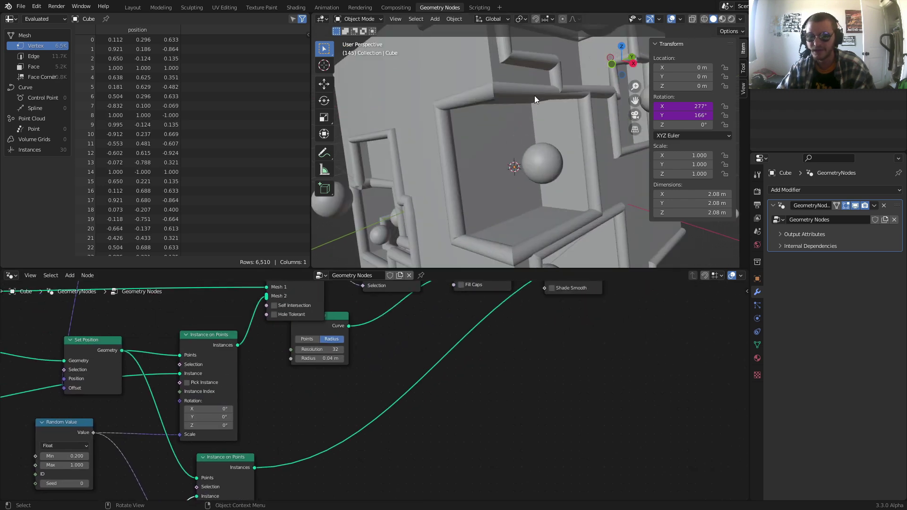
{"action": "middle_click_drag", "start_coordinate": [553, 399], "coordinate": [460, 484]}
{"action": "left_click_drag", "start_coordinate": [470, 337], "coordinate": [443, 417]}
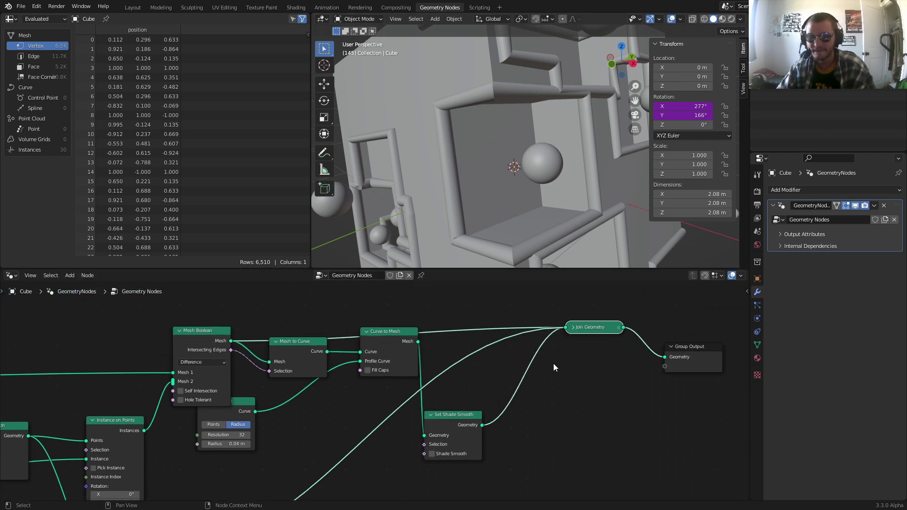
Step: Insert a Set Material node between the trim's Set Shade Smooth node and Join Geometry
{"action": "scroll", "coordinate": [555, 362], "scroll_direction": "up", "scroll_amount": 1}
{"action": "key", "text": "shift+a"}
{"action": "left_click", "coordinate": [492, 315]}
{"action": "type", "text": "set"}
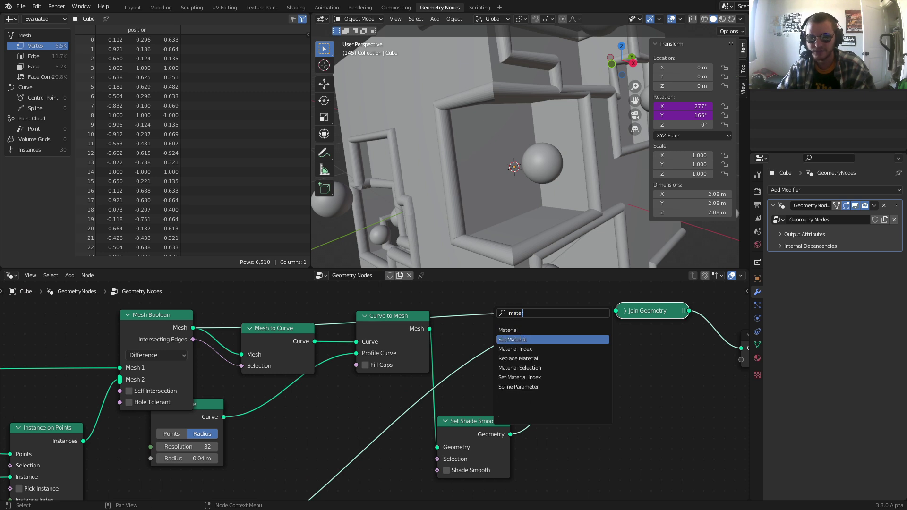
{"action": "left_click", "coordinate": [520, 339]}
{"action": "left_click", "coordinate": [560, 401]}
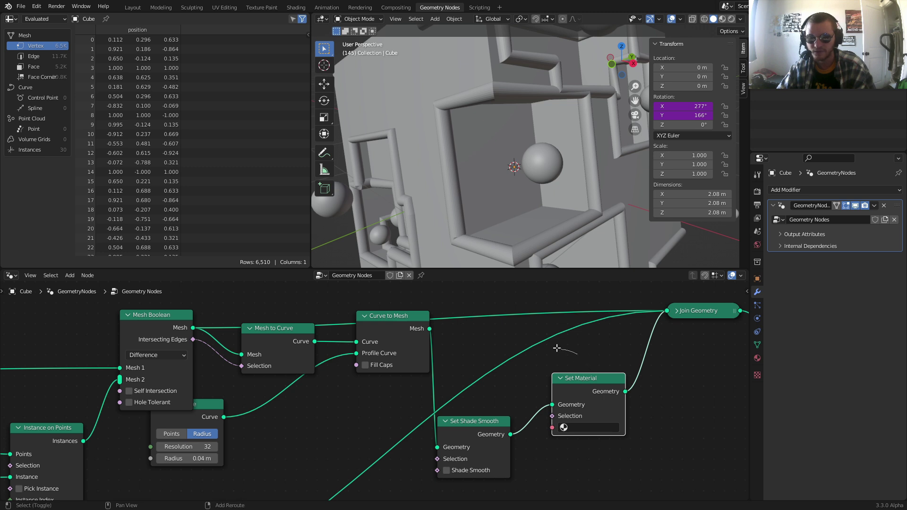
{"action": "left_click", "coordinate": [582, 376]}
{"action": "key", "text": "shift+d"}
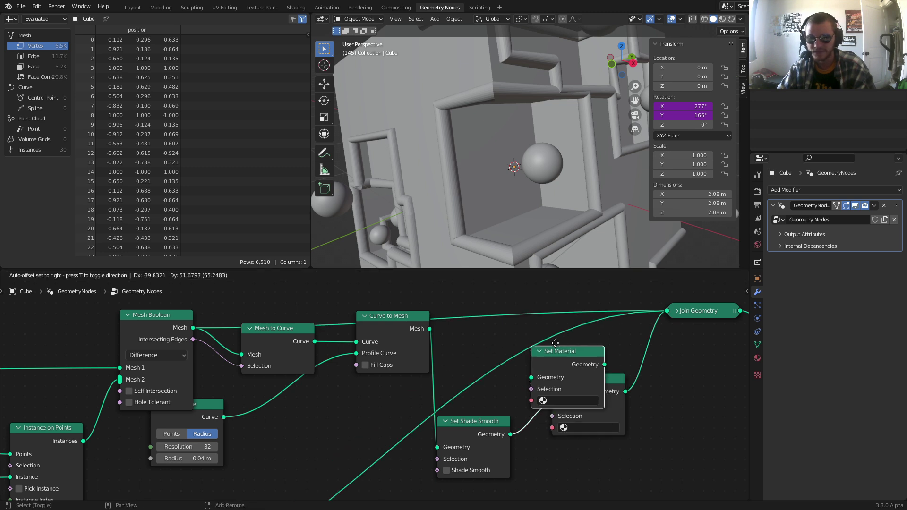
{"action": "key", "text": "Escape"}
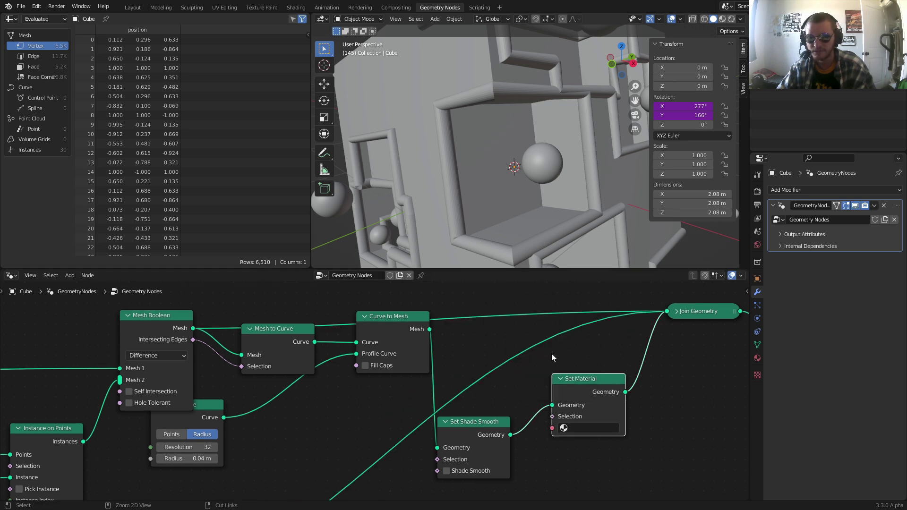
Step: Undo the insertion of the Set Material node so the trim's Set Shade Smooth node feeds Join Geometry directly
{"action": "key", "text": "ctrl+z"}
{"action": "key", "text": "ctrl+z"}
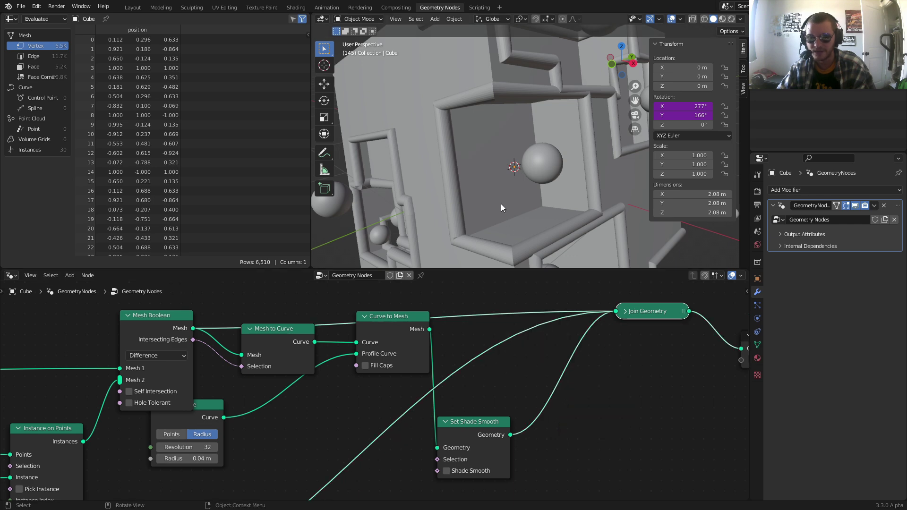
Step: Play the animation with the whole cube in view and switch the viewport to rendered shading
{"action": "scroll", "coordinate": [506, 208], "scroll_direction": "down", "scroll_amount": 6}
{"action": "key", "text": "space"}
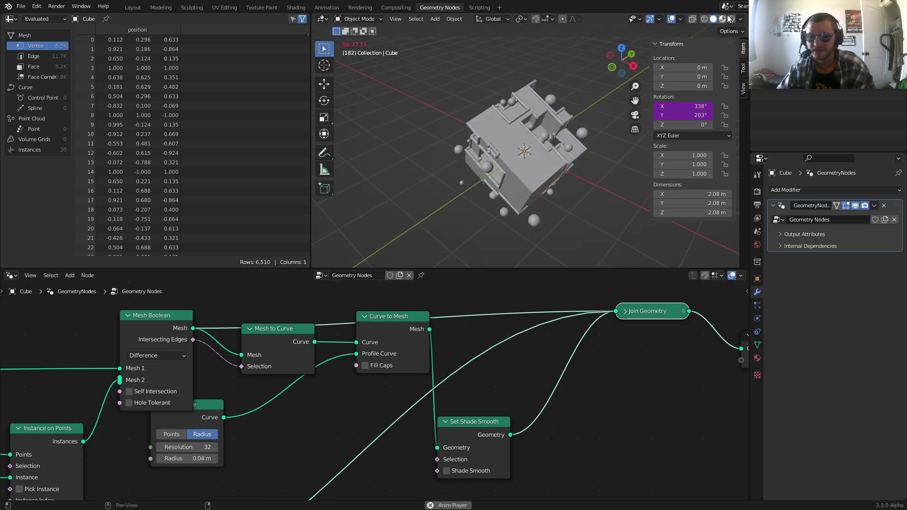
{"action": "left_click", "coordinate": [731, 19]}
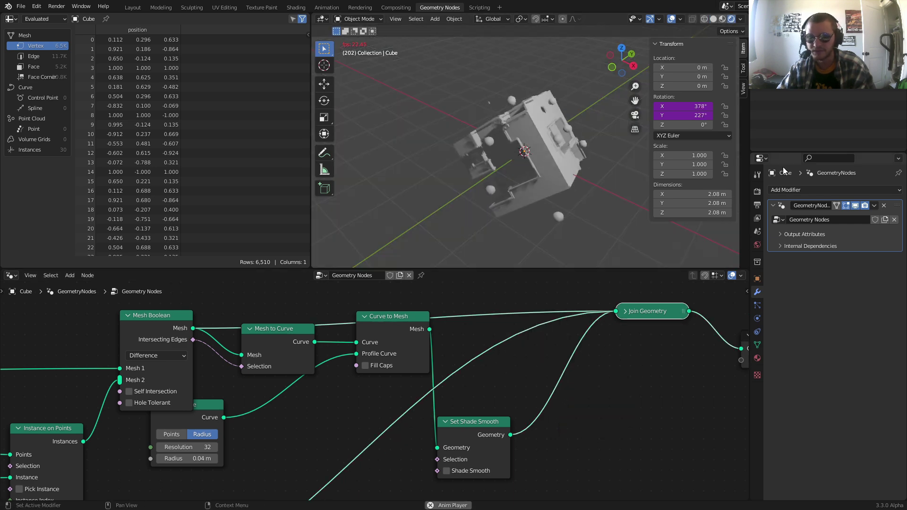
Step: Set the scene's render engine to Cycles and its device to GPU Compute
{"action": "left_click", "coordinate": [758, 191]}
{"action": "left_click", "coordinate": [831, 191]}
{"action": "left_click", "coordinate": [835, 226]}
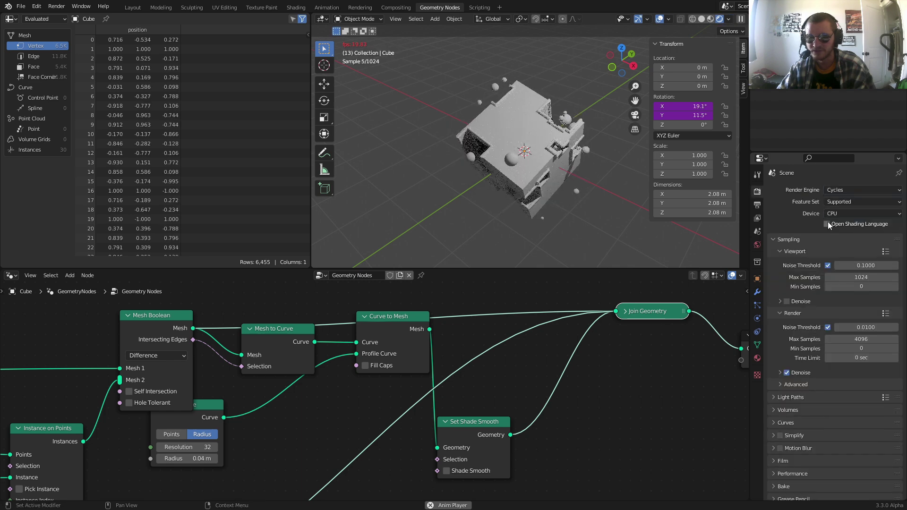
{"action": "left_click", "coordinate": [839, 213]}
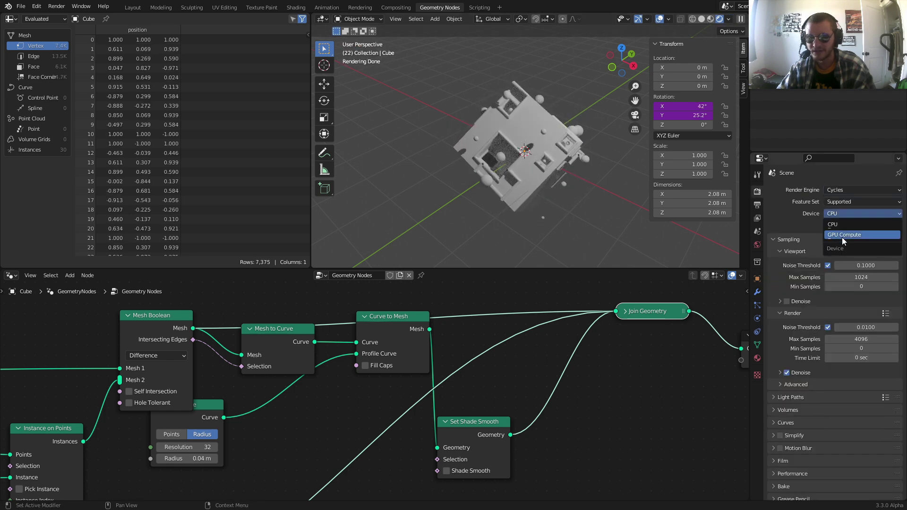
{"action": "left_click", "coordinate": [841, 237]}
{"action": "middle_click_drag", "start_coordinate": [551, 165], "coordinate": [507, 146]}
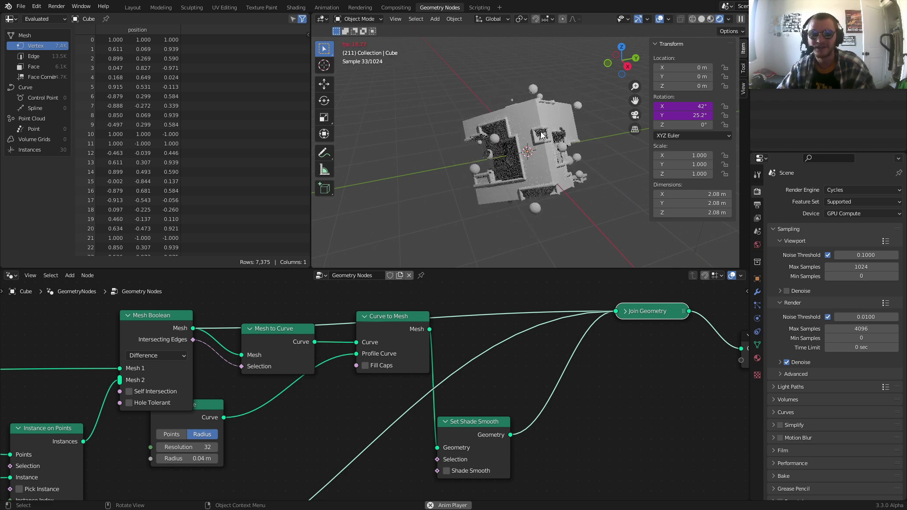
Step: Exit Blender's full-screen mode, switch to OBS and activate the bigcam scene
{"action": "key", "text": "alt+F11"}
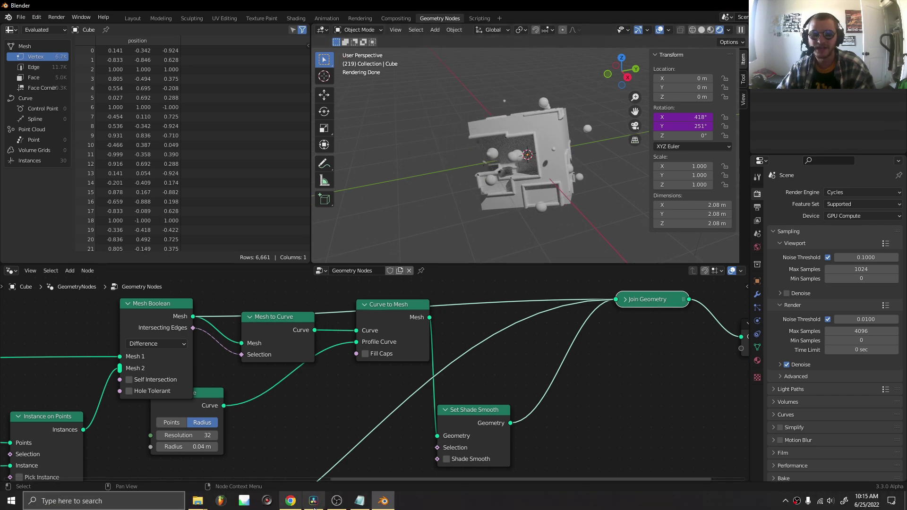
{"action": "left_click", "coordinate": [336, 501]}
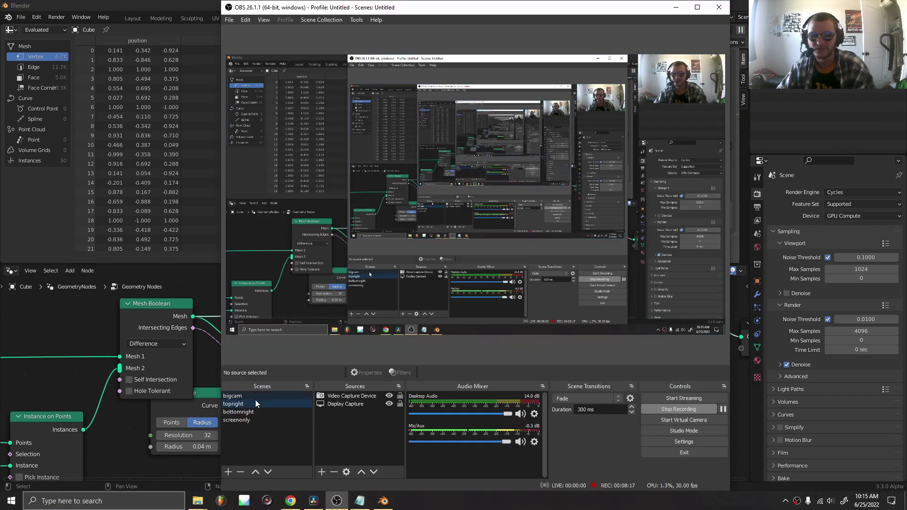
{"action": "left_click", "coordinate": [233, 396]}
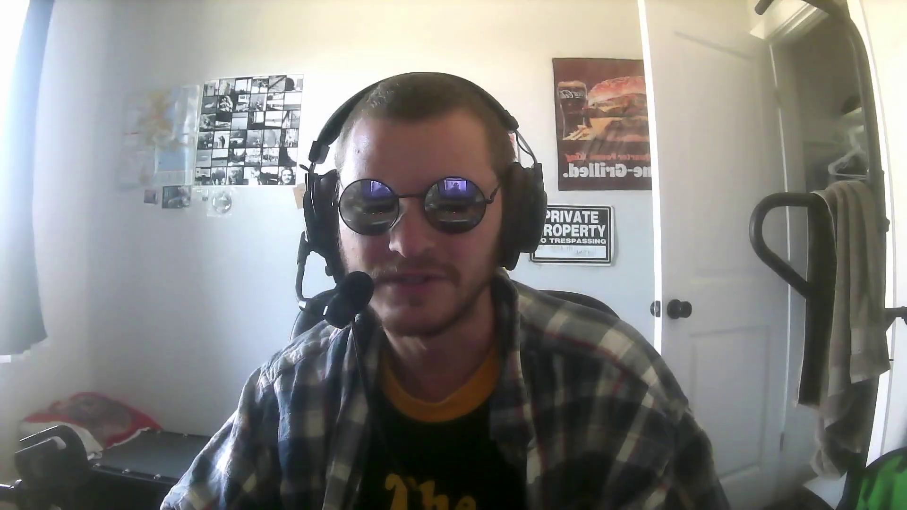